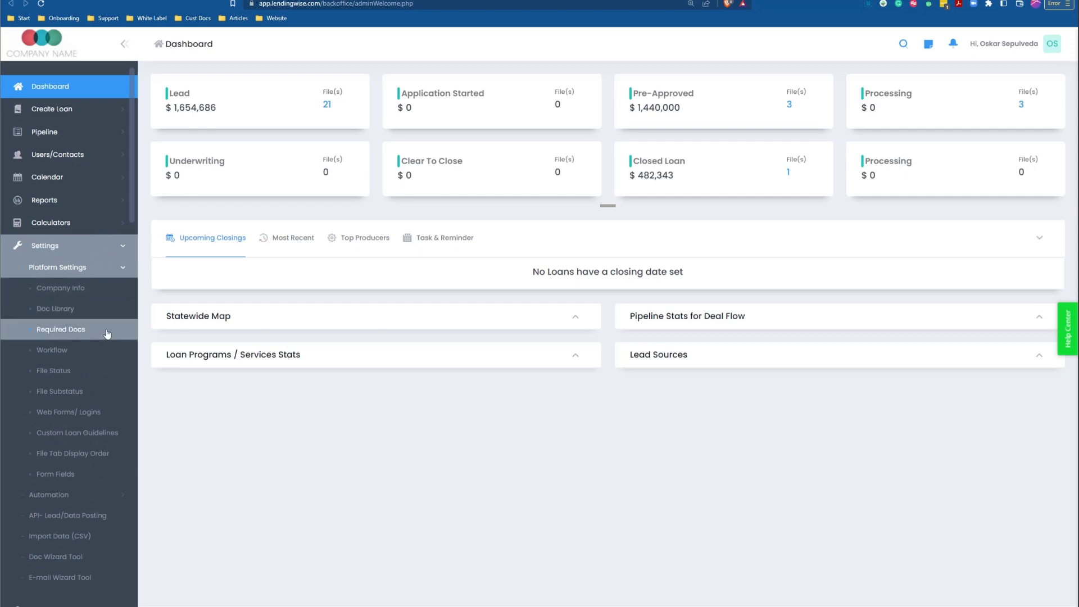
Open the Required Docs platform settings and review the Commercial/Residential Real Estate document list
left_click(108, 333)
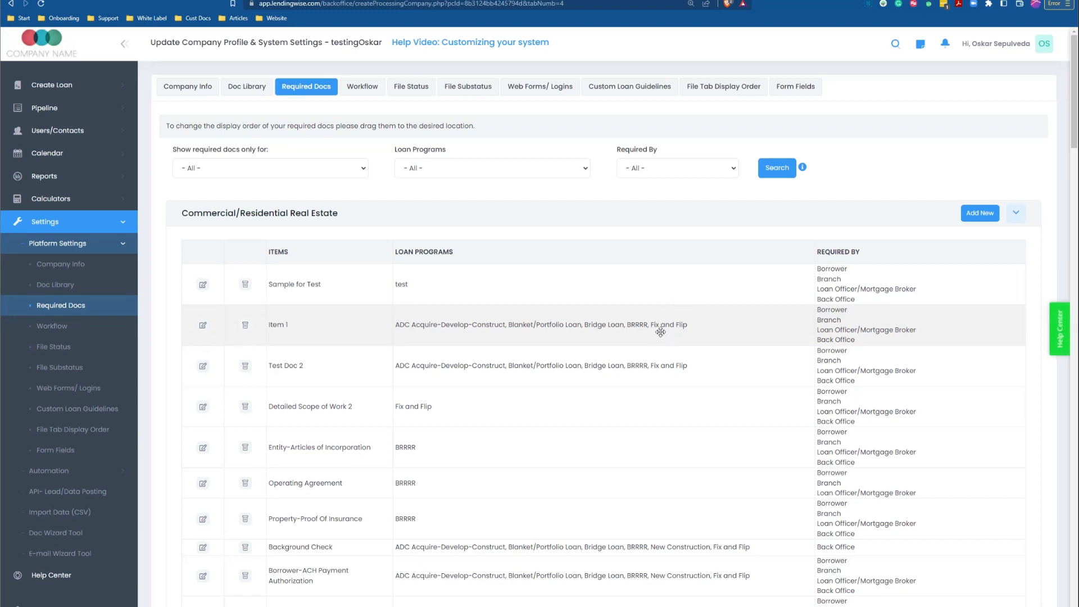
scroll(596, 371, "down", 2)
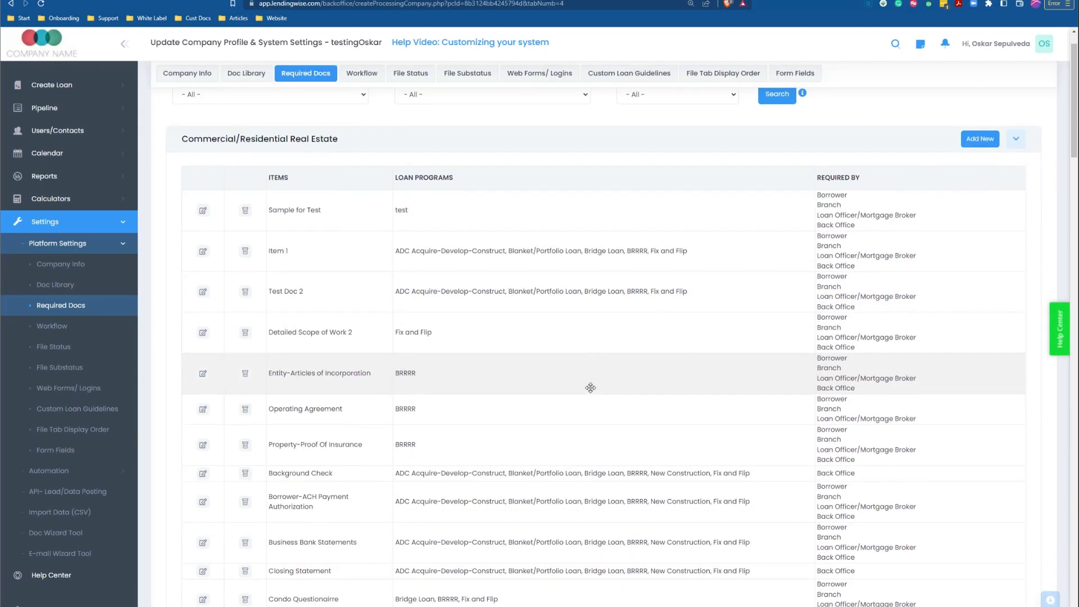
scroll(590, 388, "down", 1)
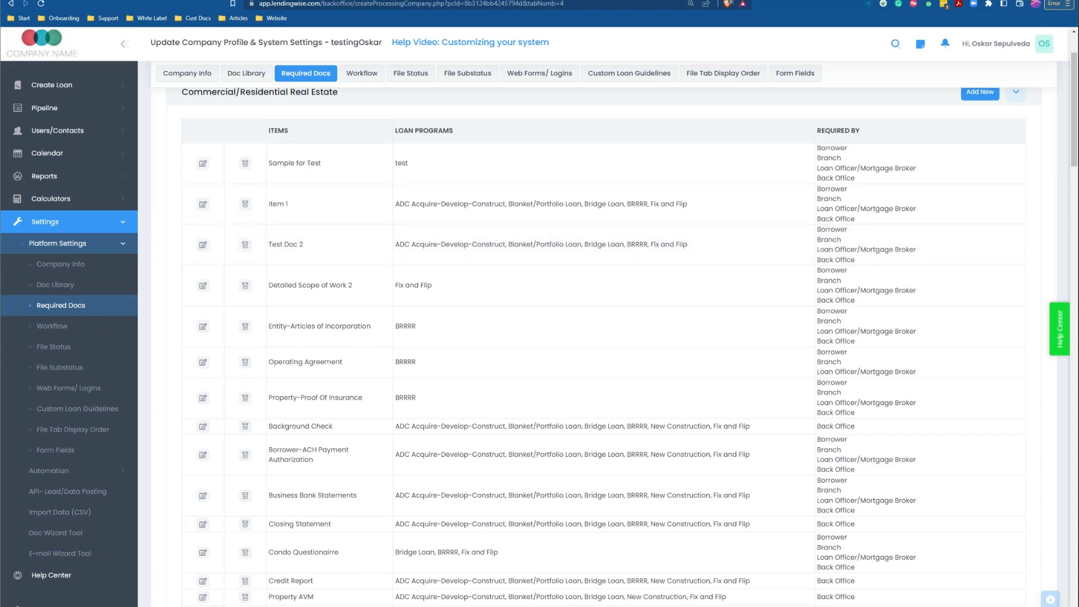
Switch to the onboarding template in Google Sheets and examine the Construction Budget row, the Rent Roll row and the user type columns
left_click(169, 1)
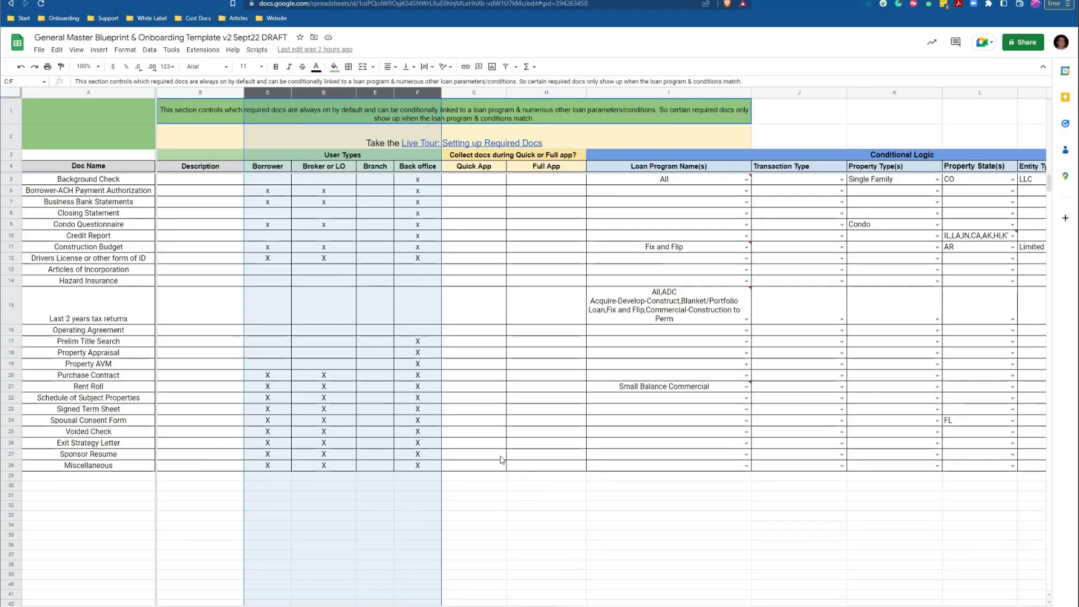
left_click(499, 514)
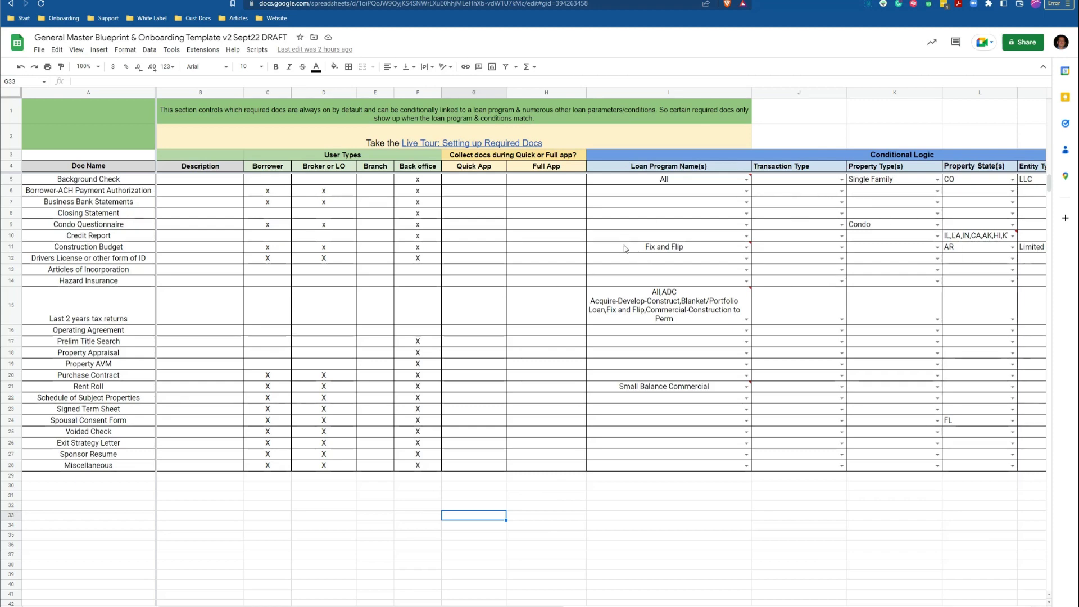
left_click(11, 247)
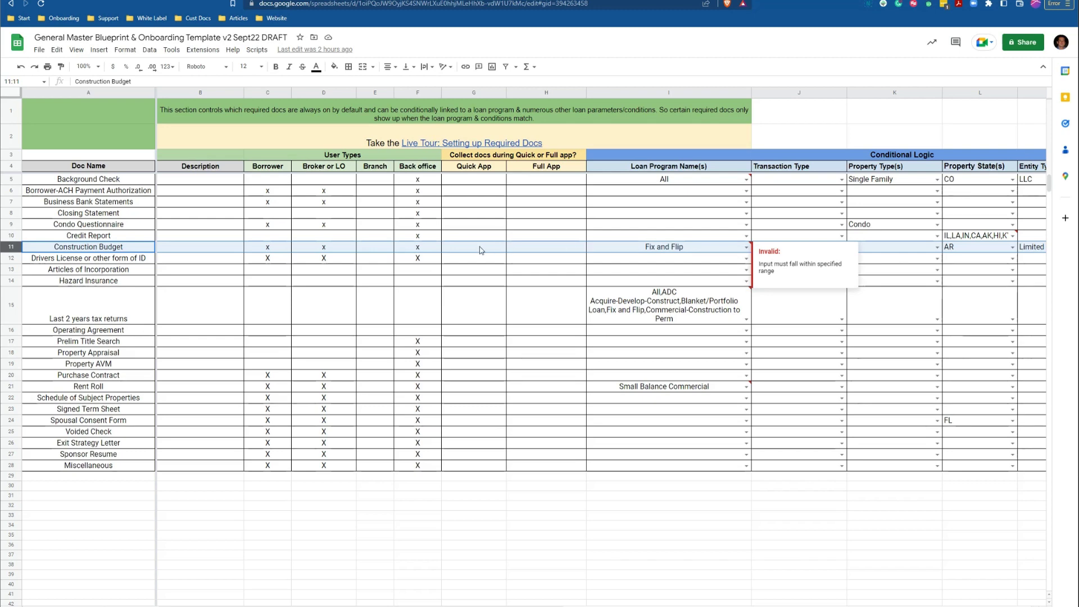
left_click(16, 398)
left_click(14, 386)
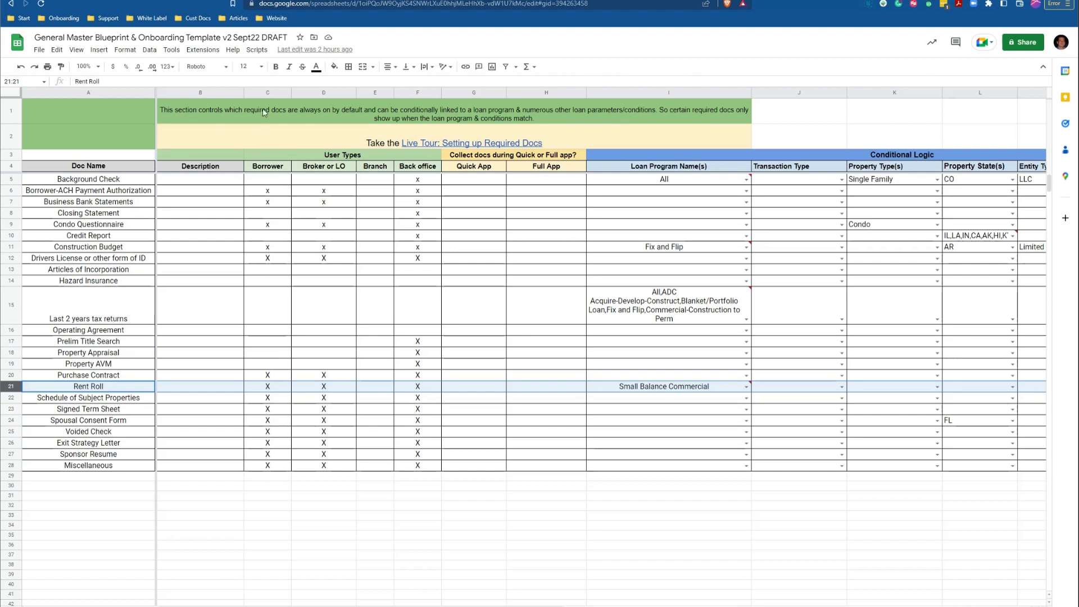
left_click_drag(268, 93, 425, 92)
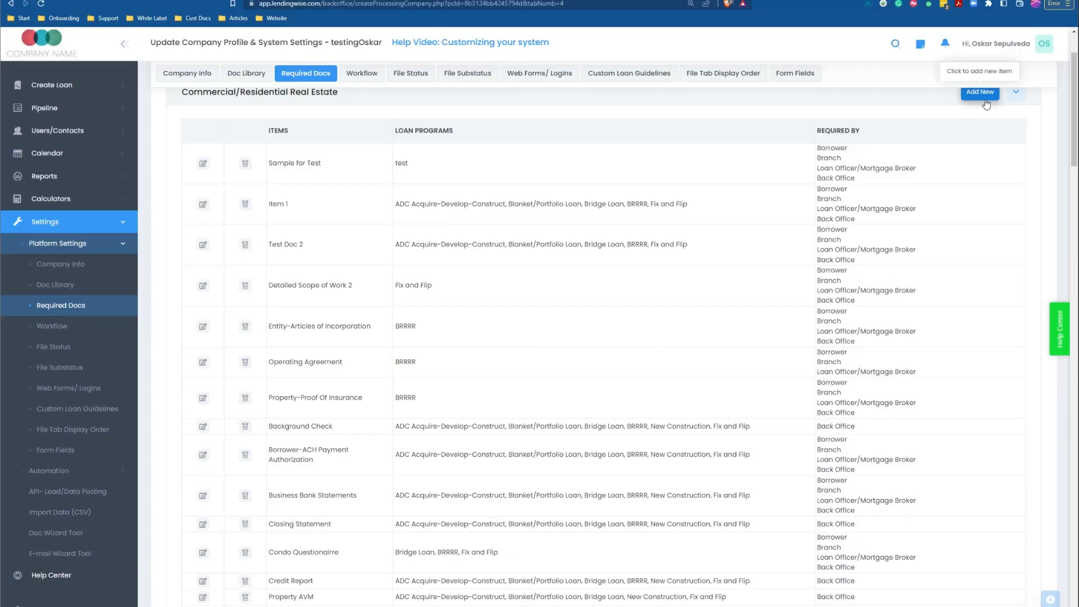
Back in LendingWise, start a new required document, try selecting its loan programs, and close the form without saving
left_click(980, 95)
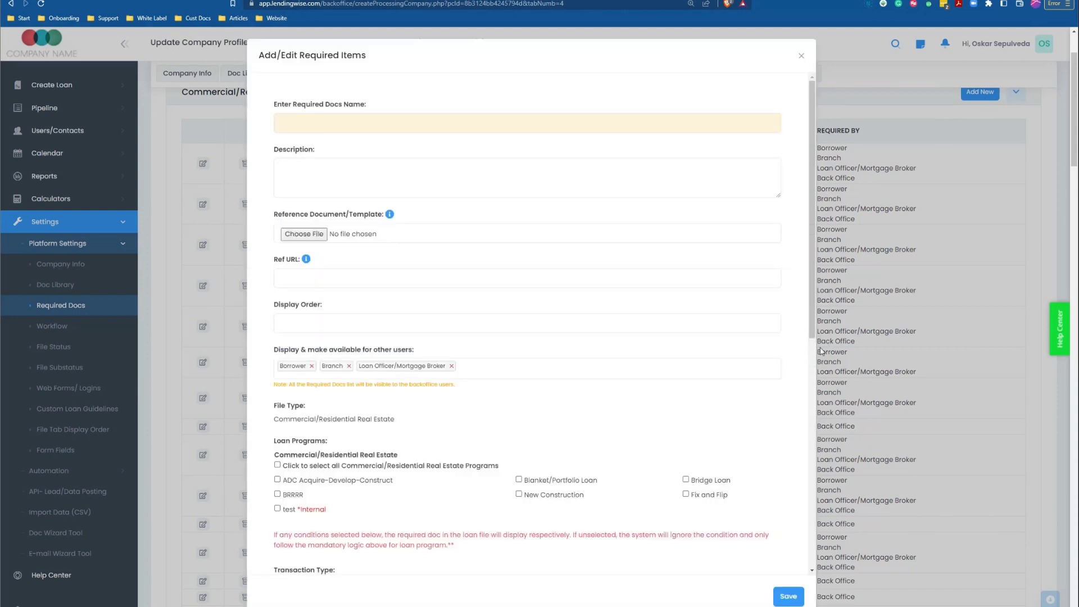
left_click(511, 130)
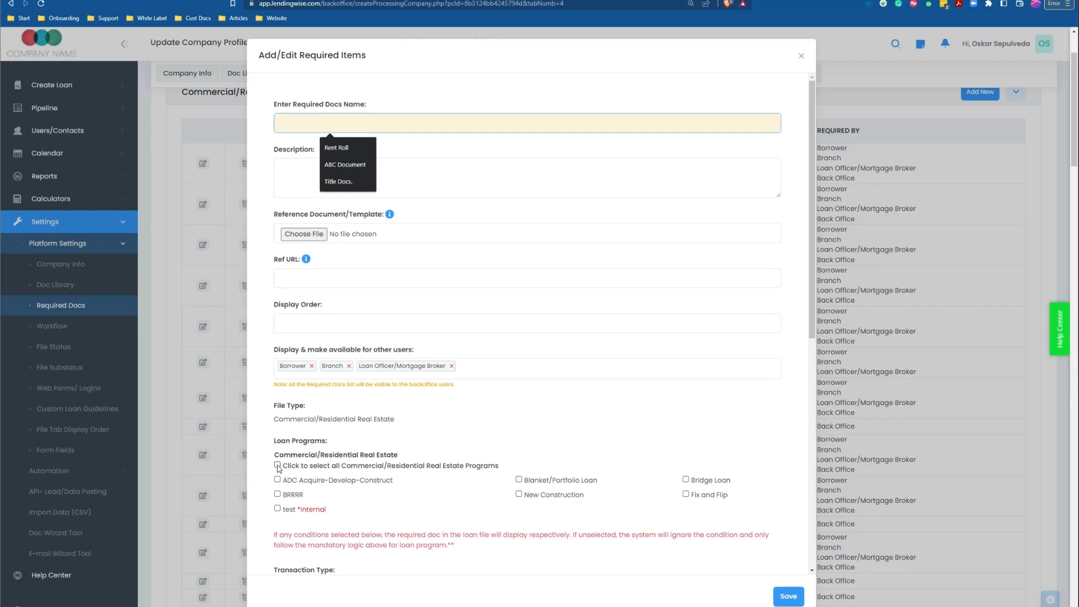
scroll(279, 468, "down", 1)
left_click(278, 433)
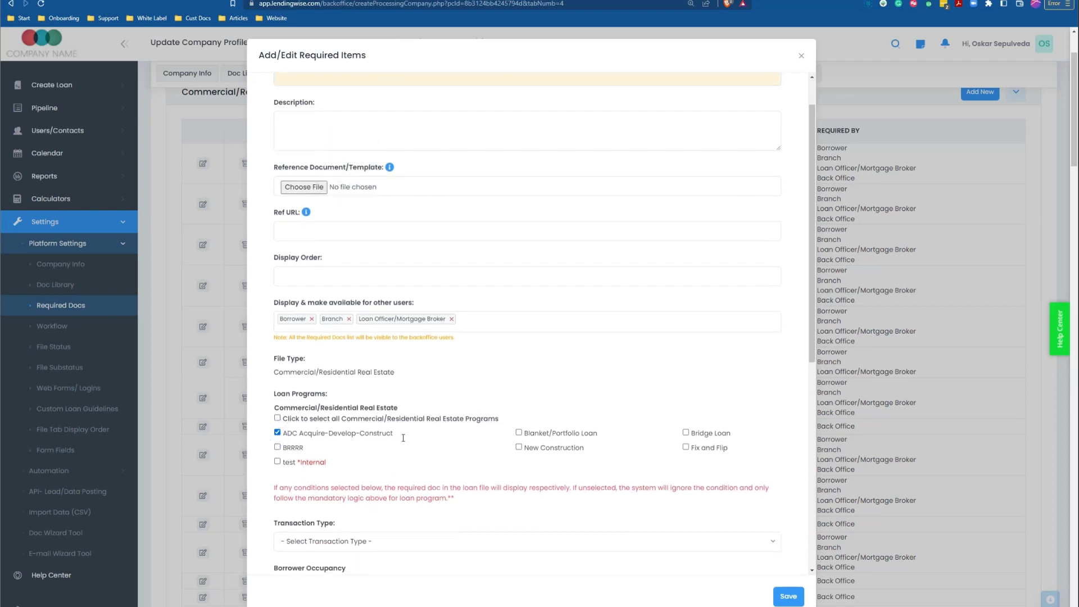
left_click(519, 433)
left_click(519, 448)
left_click(277, 419)
left_click(801, 56)
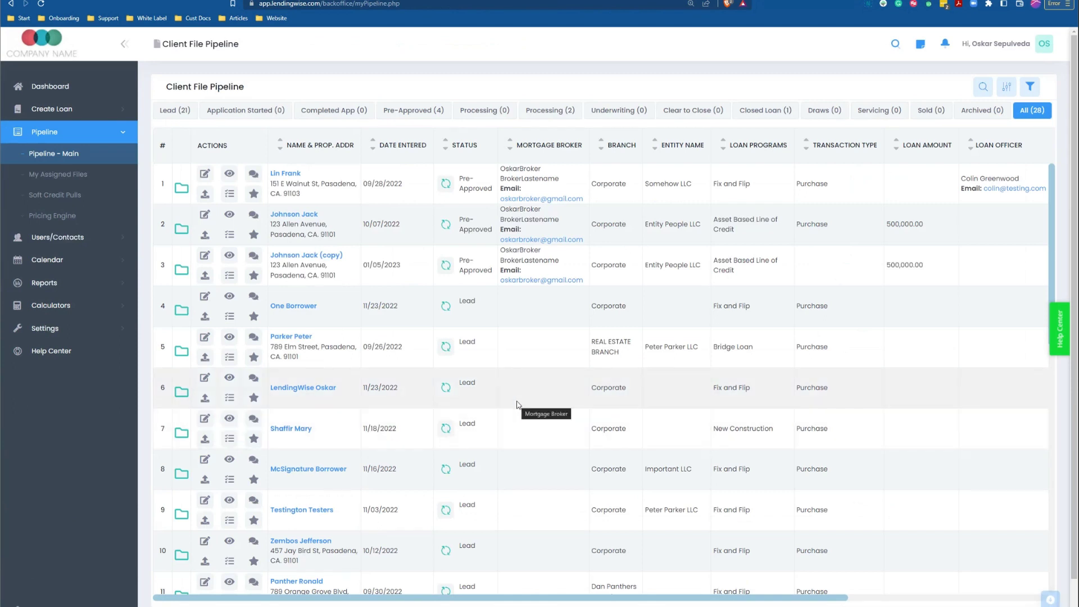
Expand the first file in the client file pipeline and review its required docs list
left_click(181, 189)
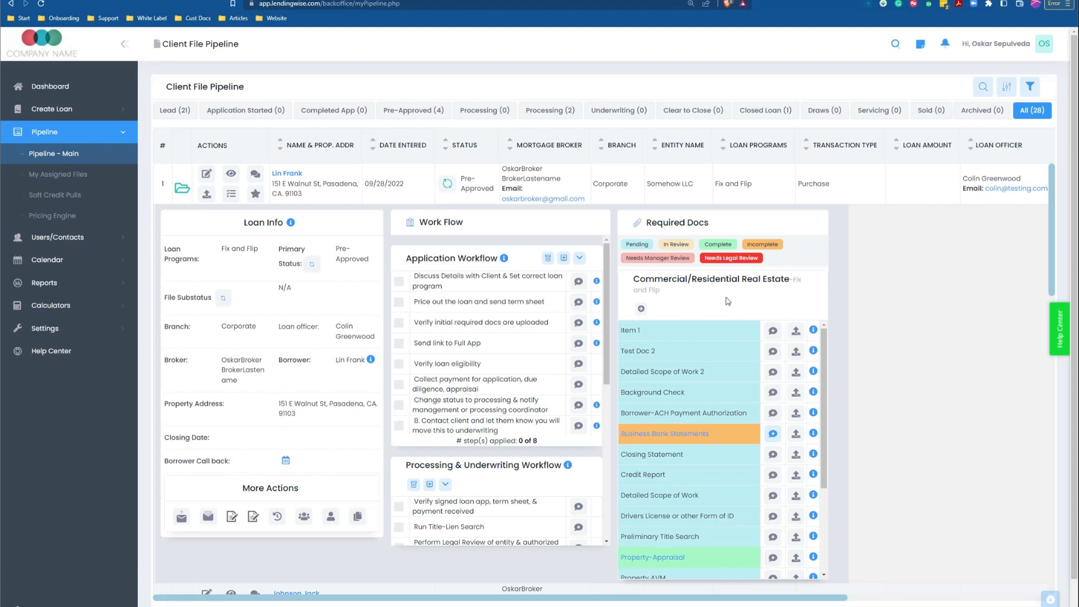
scroll(745, 402, "down", 2)
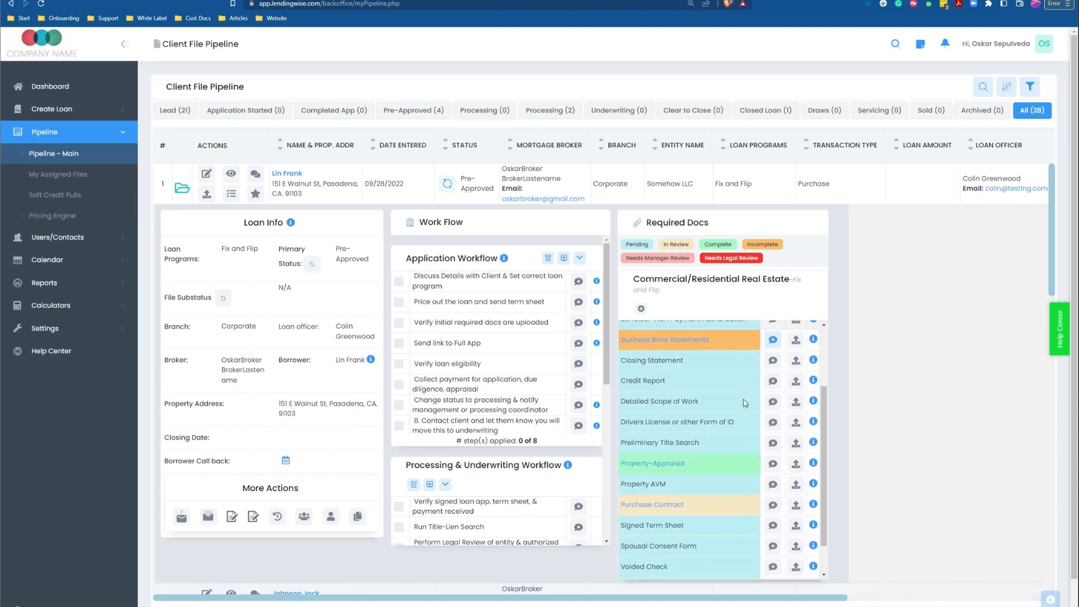
scroll(743, 407, "up", 1)
scroll(738, 419, "up", 1)
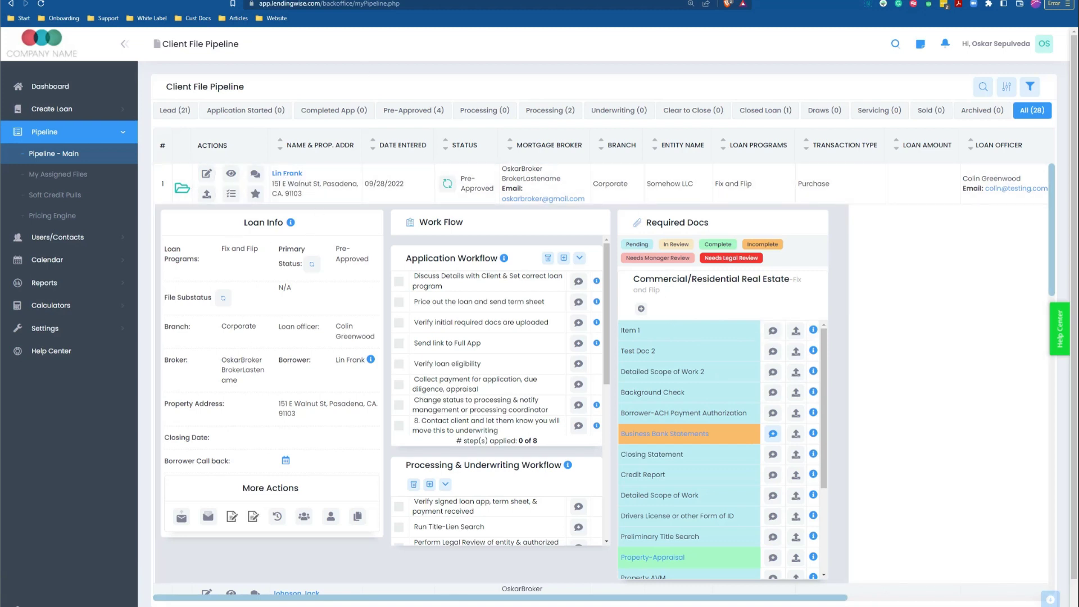
Switch to the loan file's Docs page and examine the document statuses, including the Business Bank Statements status timestamp and note
key("ctrl+Tab")
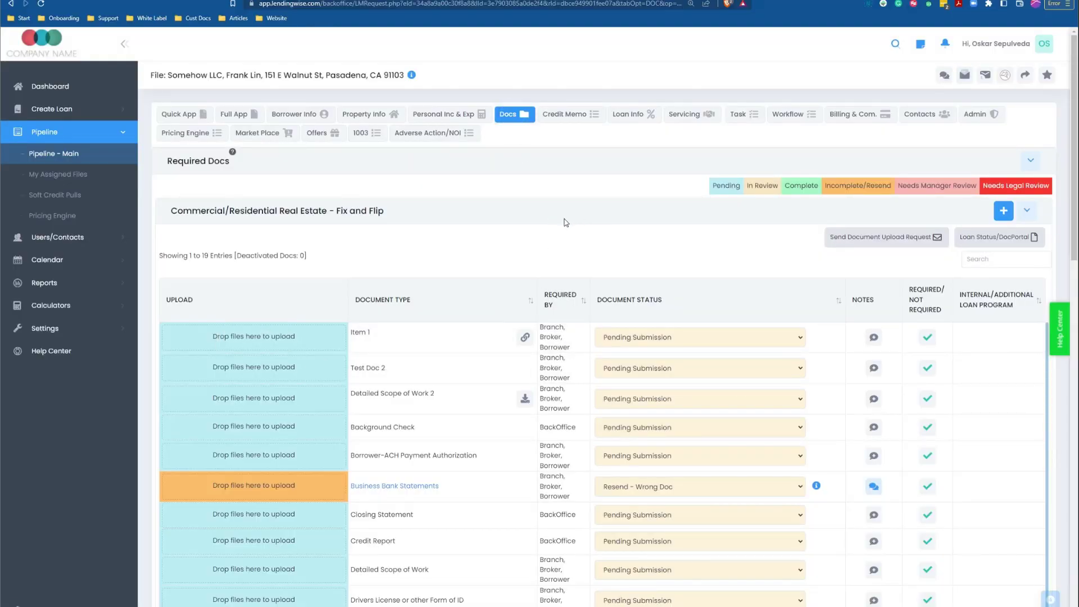
scroll(581, 258, "down", 3)
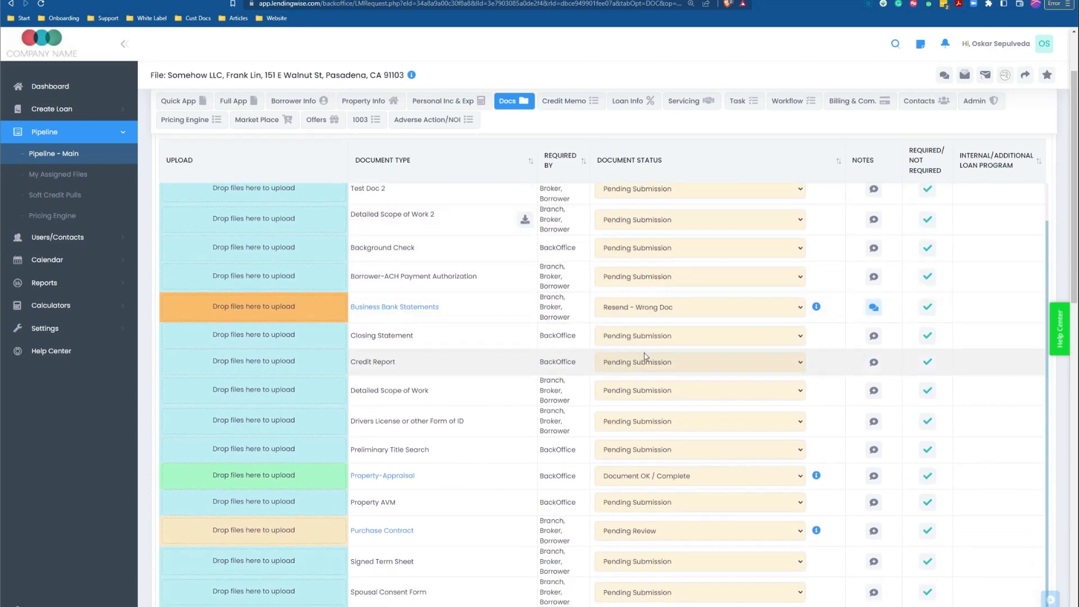
scroll(646, 337, "up", 1)
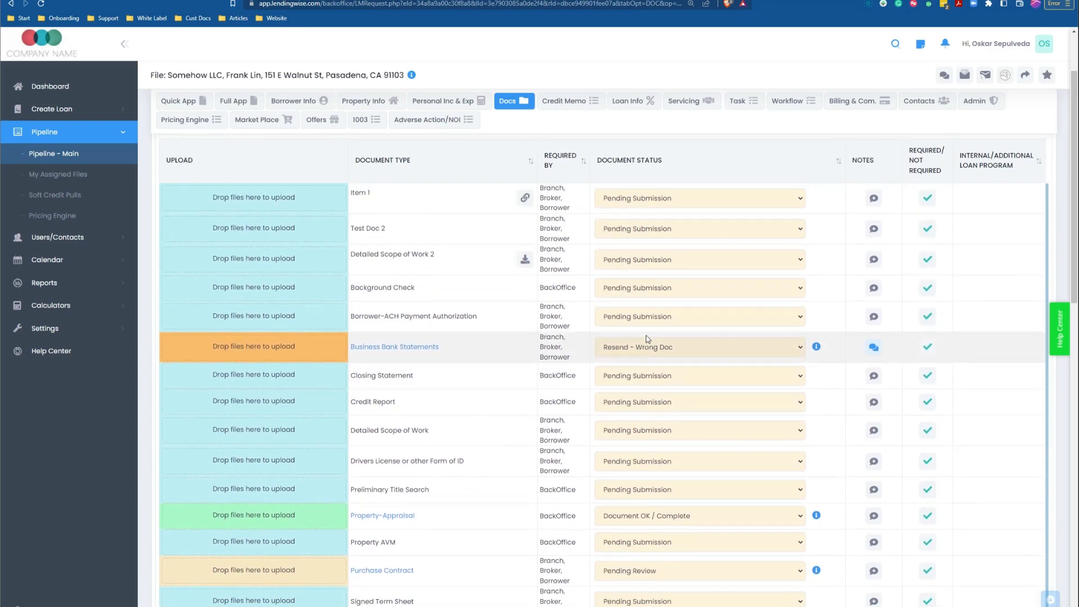
scroll(644, 340, "down", 1)
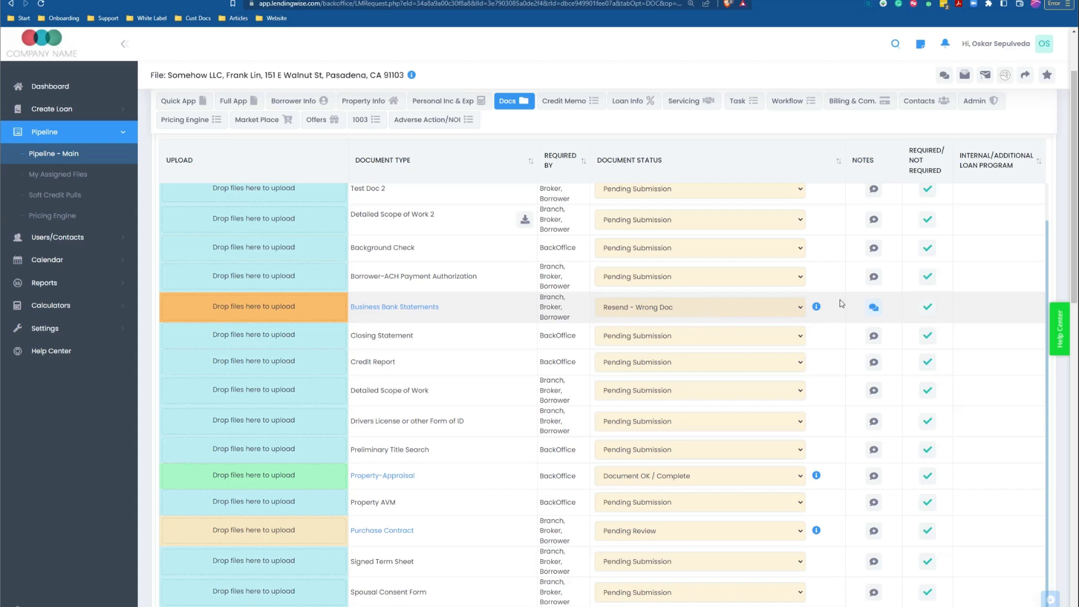
mouse_move(818, 311)
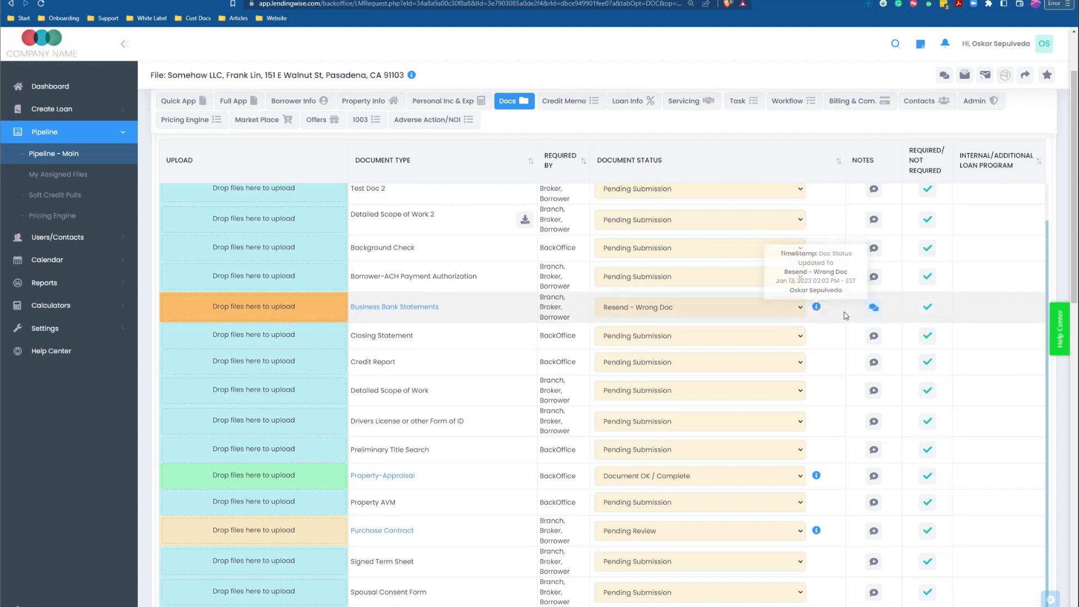
mouse_move(873, 314)
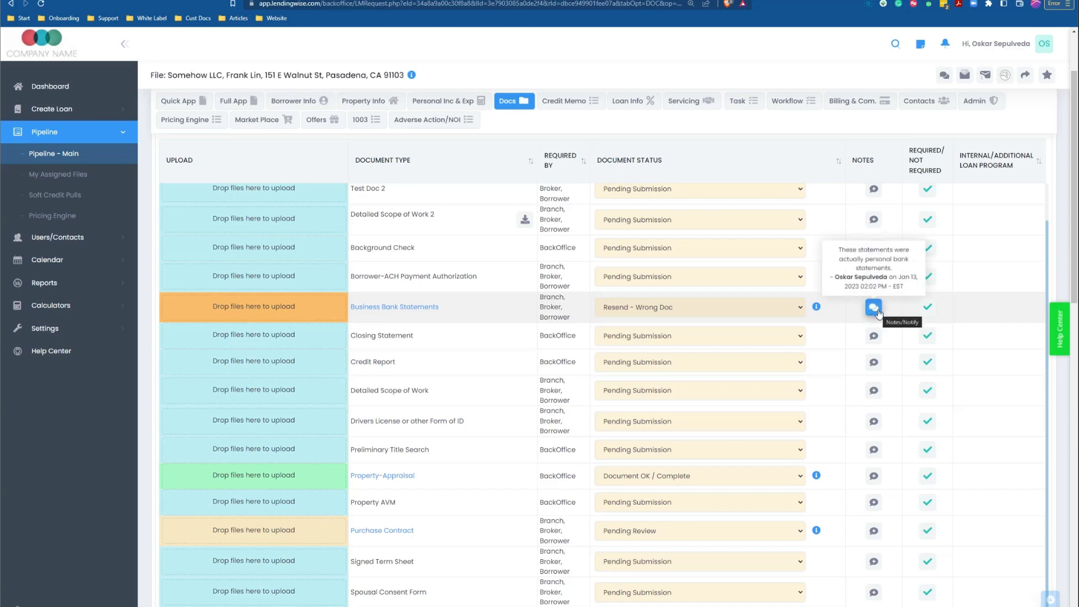
Open the Business Bank Statements note, enable an email notification to the borrower, and close it without sending
left_click(874, 308)
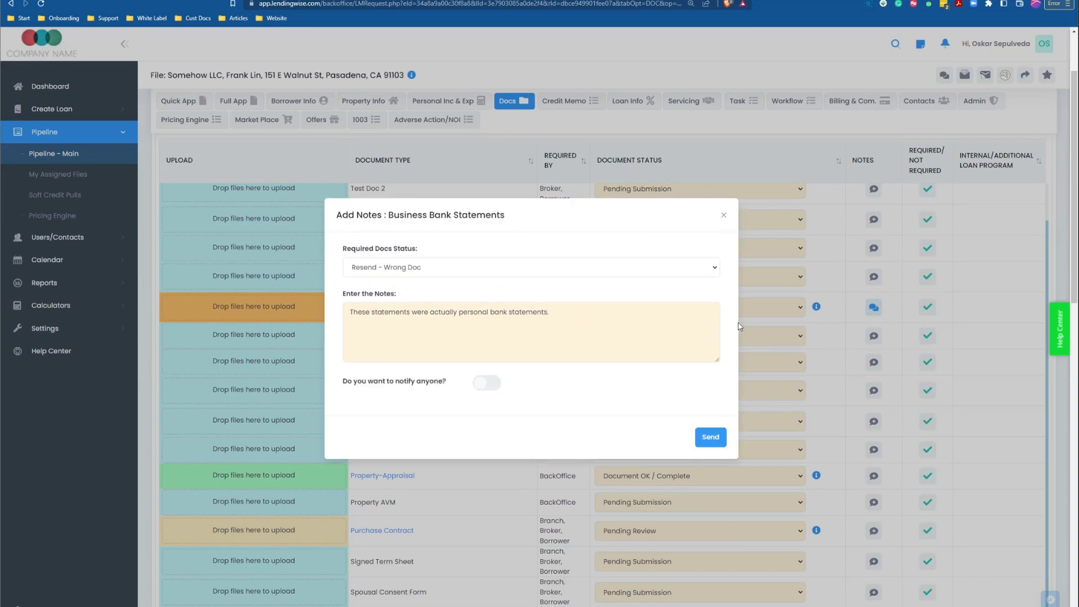
left_click(478, 387)
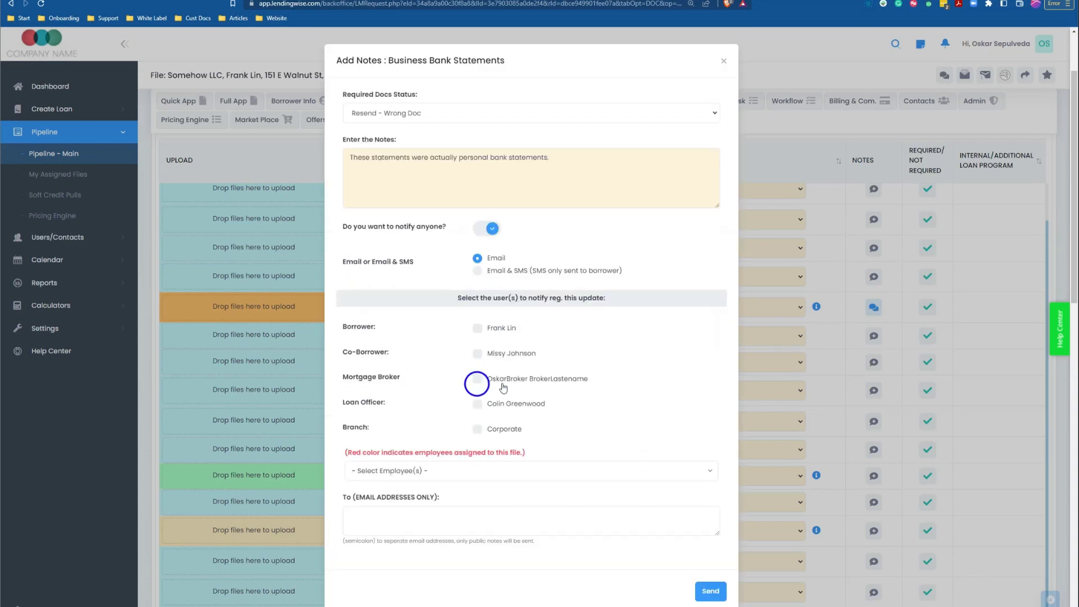
left_click(479, 329)
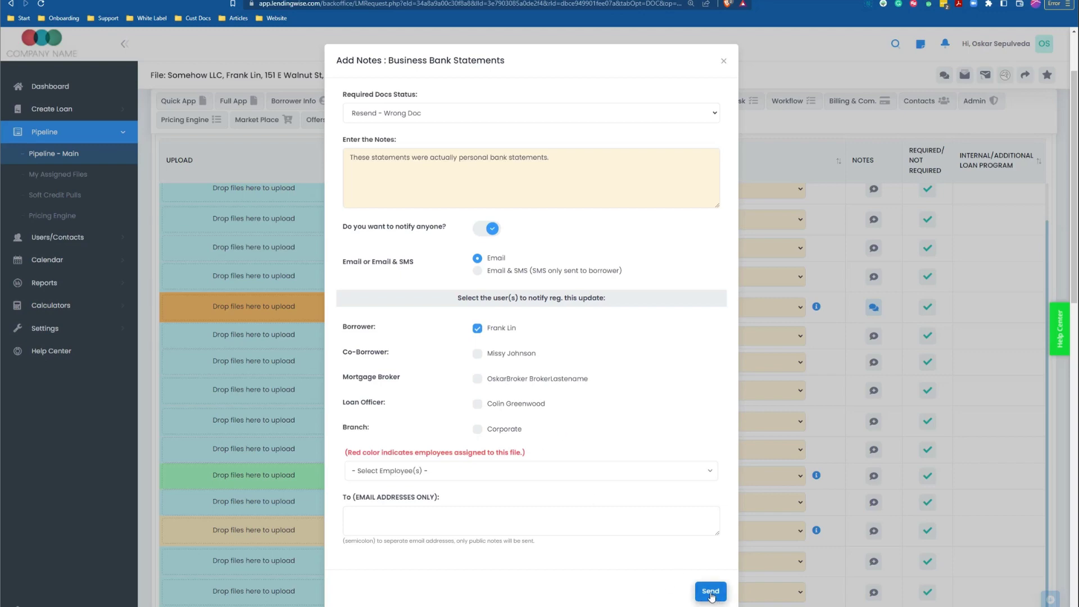
left_click(725, 63)
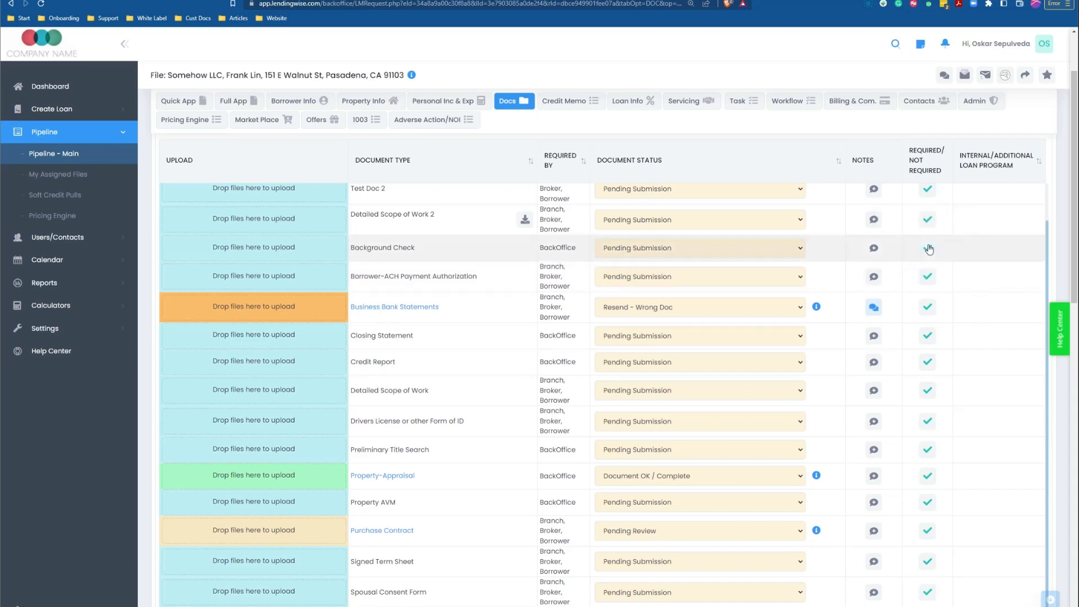
Mark Borrower-ACH Payment Authorization as not required, and restore it to required
left_click(928, 278)
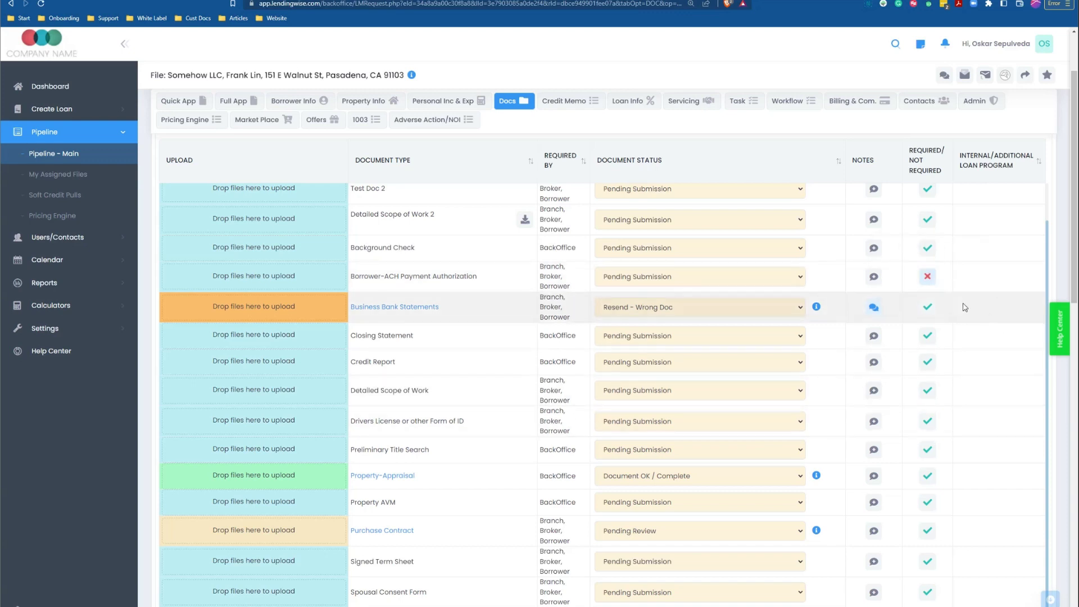
left_click(927, 276)
Start a new required document for this loan file with notification to the borrower, and close the form without sending
scroll(783, 292, "up", 5)
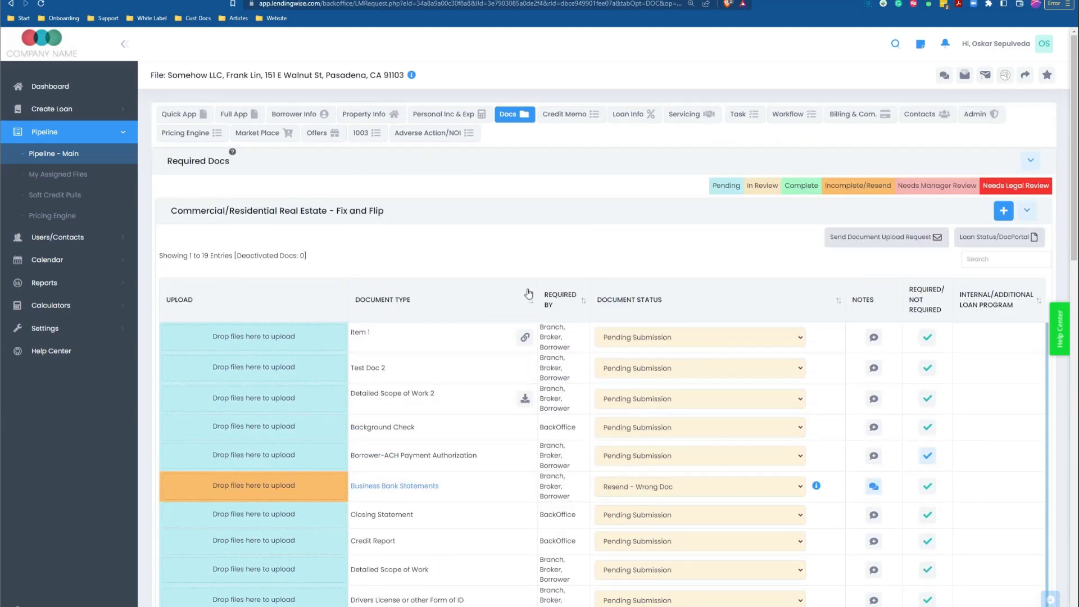
left_click(1004, 212)
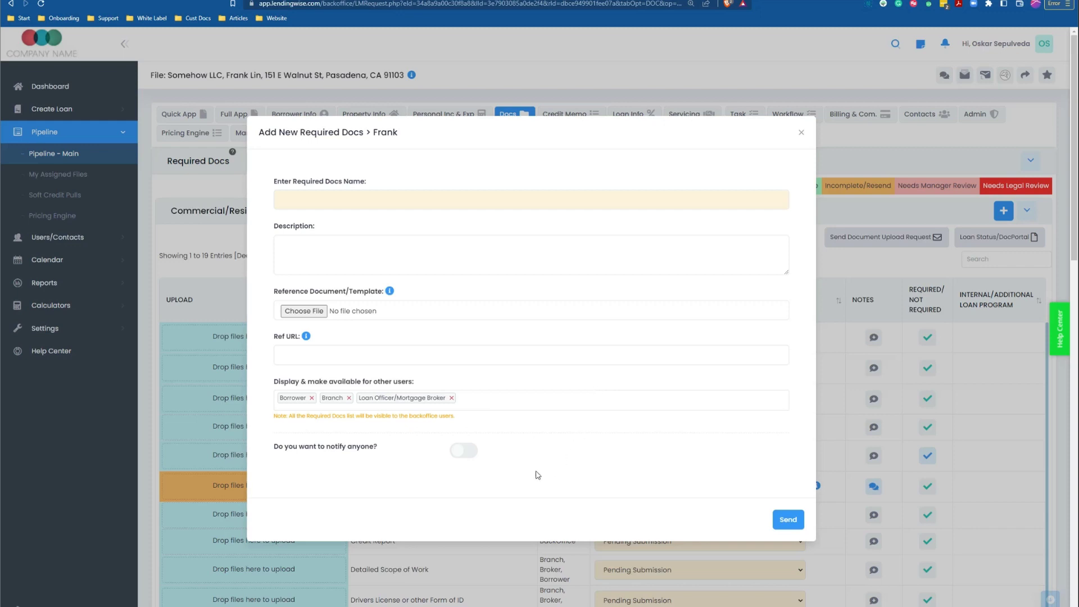
left_click(464, 450)
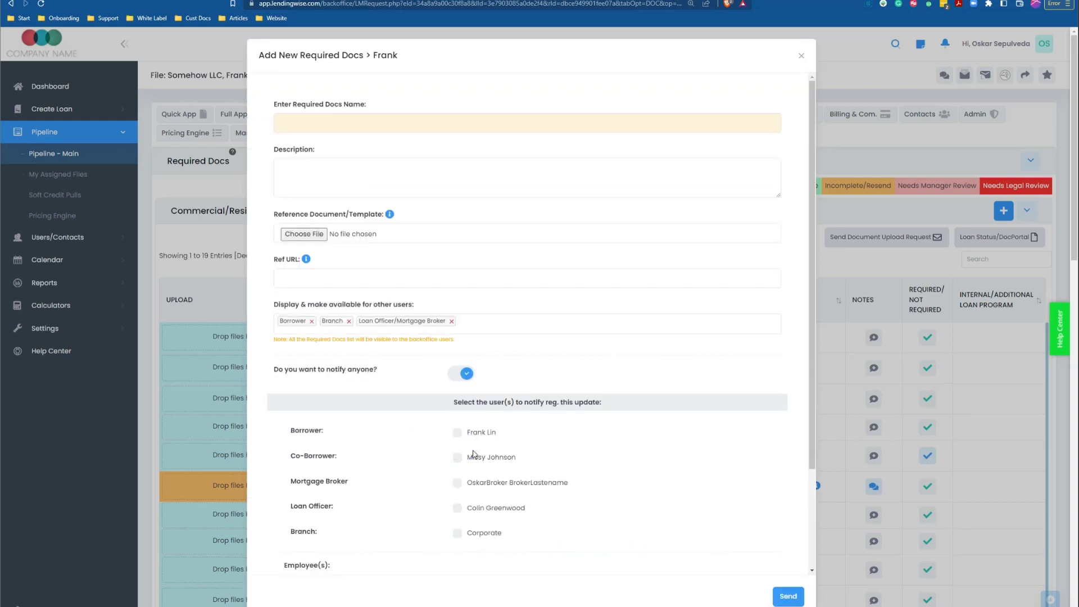
left_click(458, 433)
left_click(802, 57)
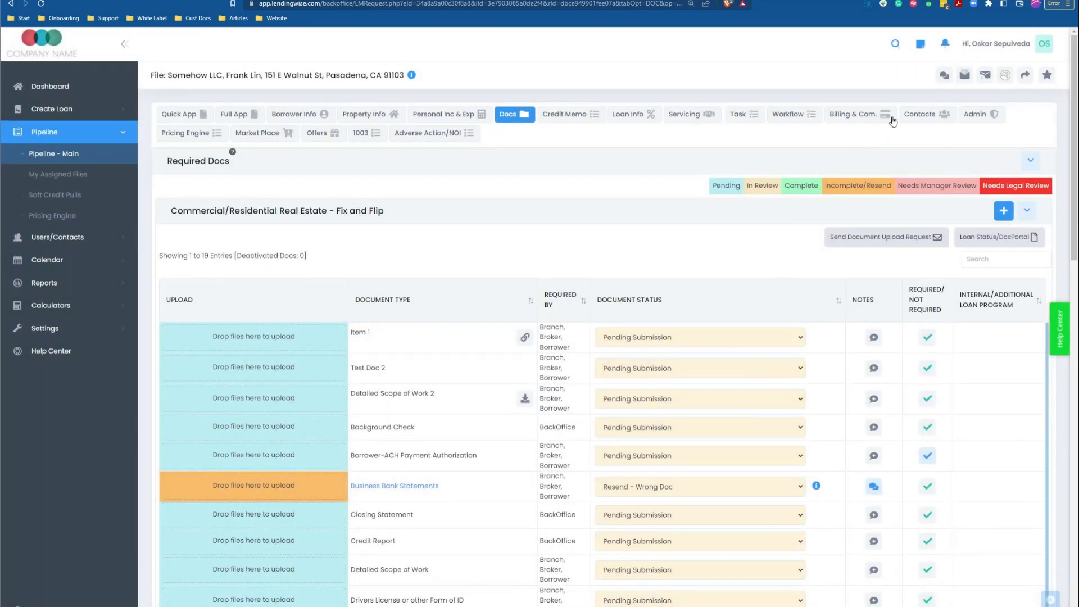
Start an email from the loan file using the Loan Status -Required Docs standard template and review the generated message
left_click(965, 76)
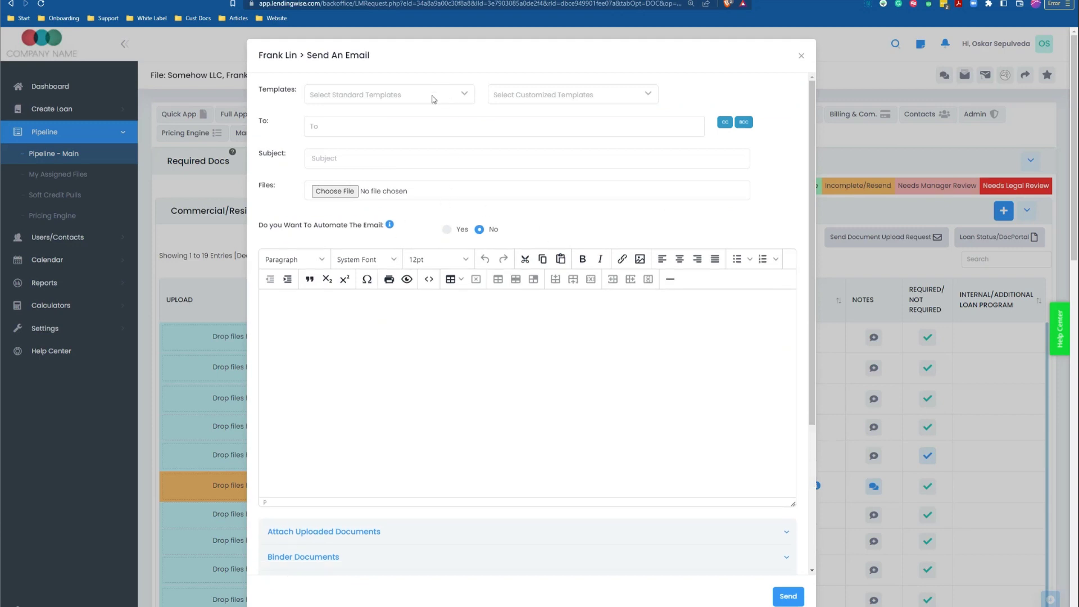
left_click(405, 94)
scroll(422, 158, "down", 1)
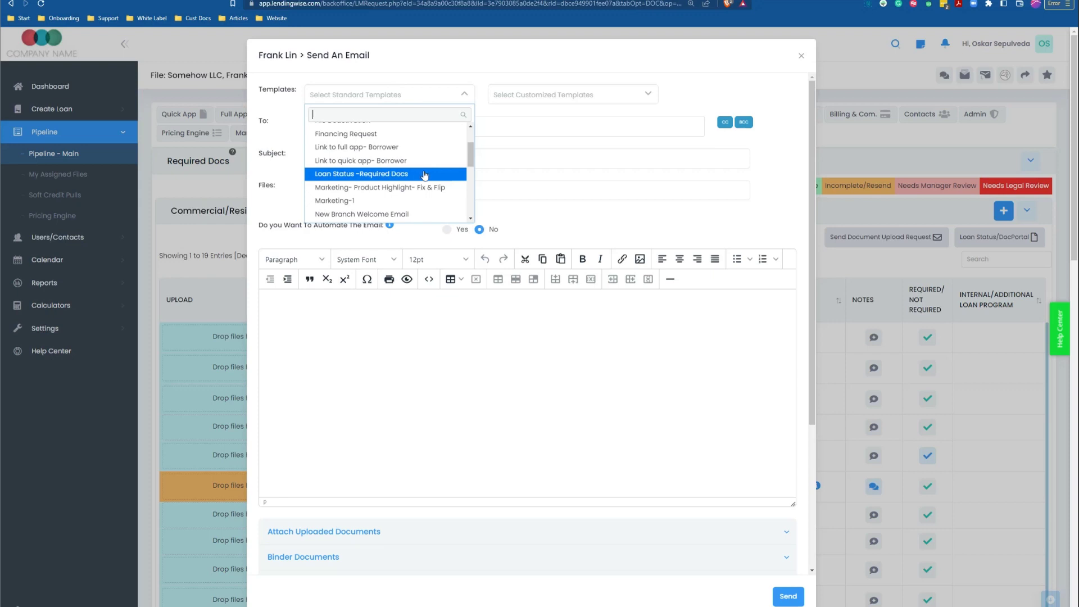
left_click(423, 173)
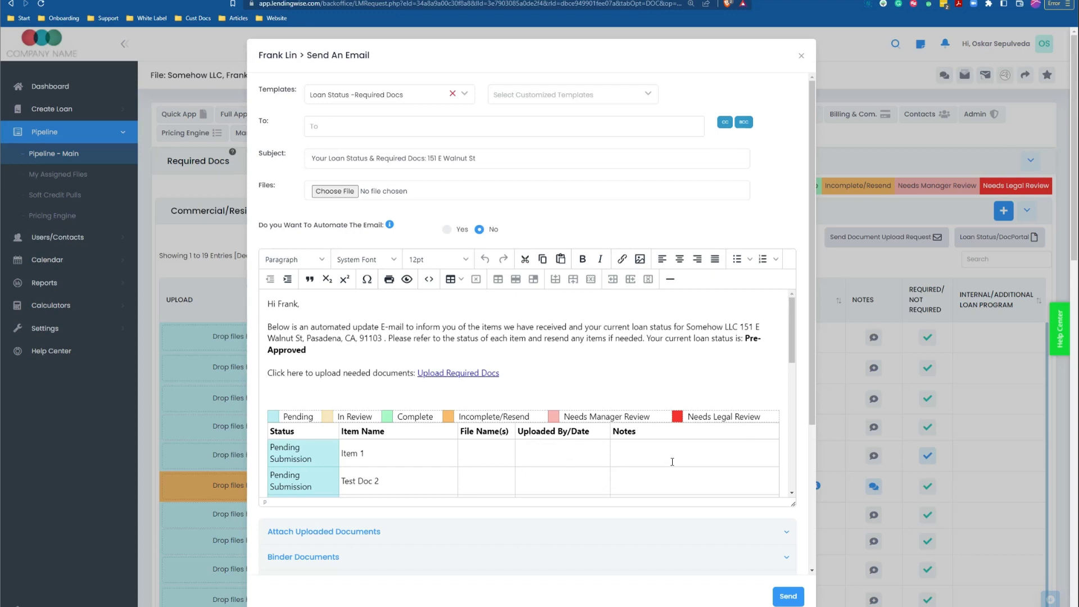
scroll(675, 449, "down", 2)
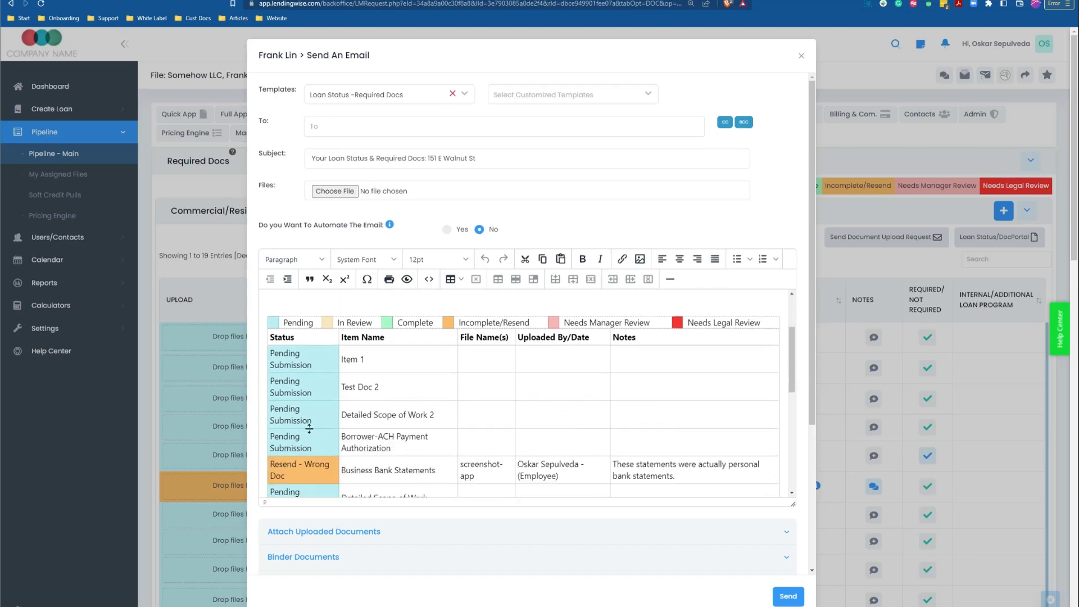
scroll(352, 425, "up", 2)
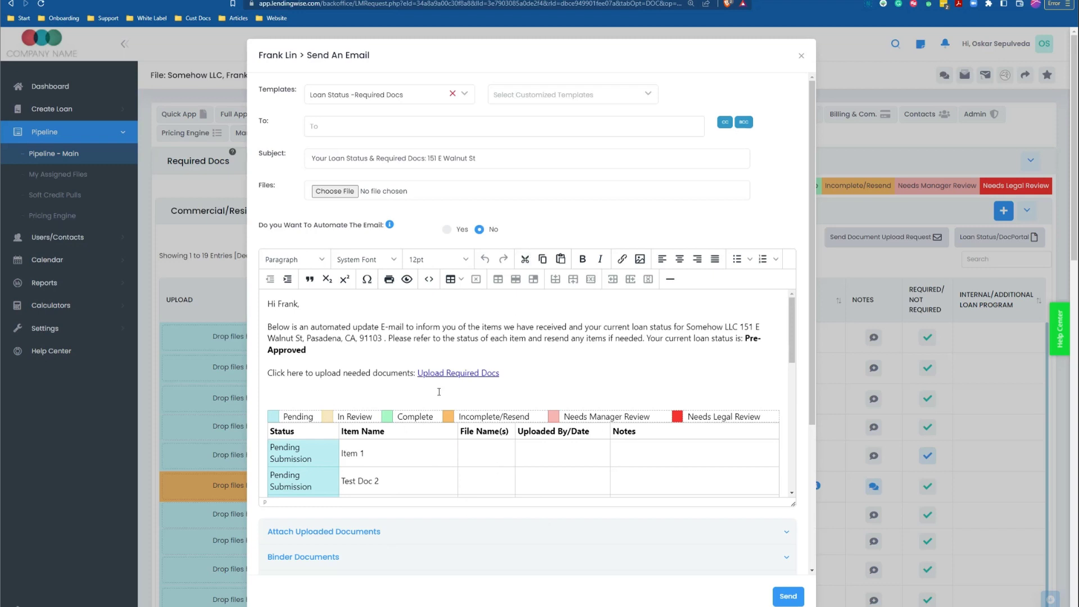
Review the document status table in the email message and highlight the Upload Required Docs link
scroll(459, 389, "down", 2)
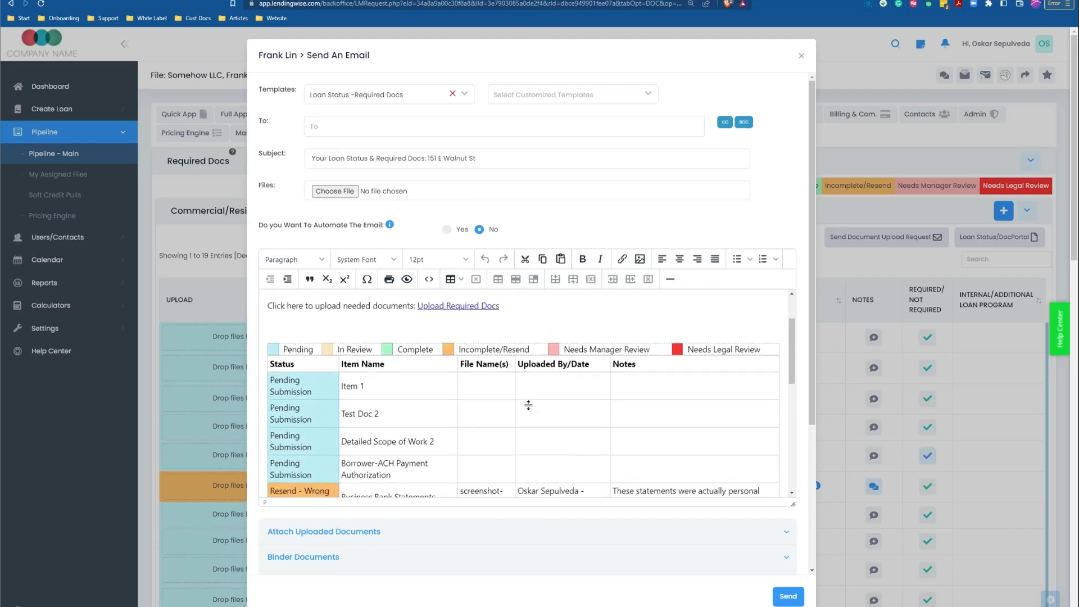
scroll(558, 409, "up", 2)
scroll(584, 417, "down", 3)
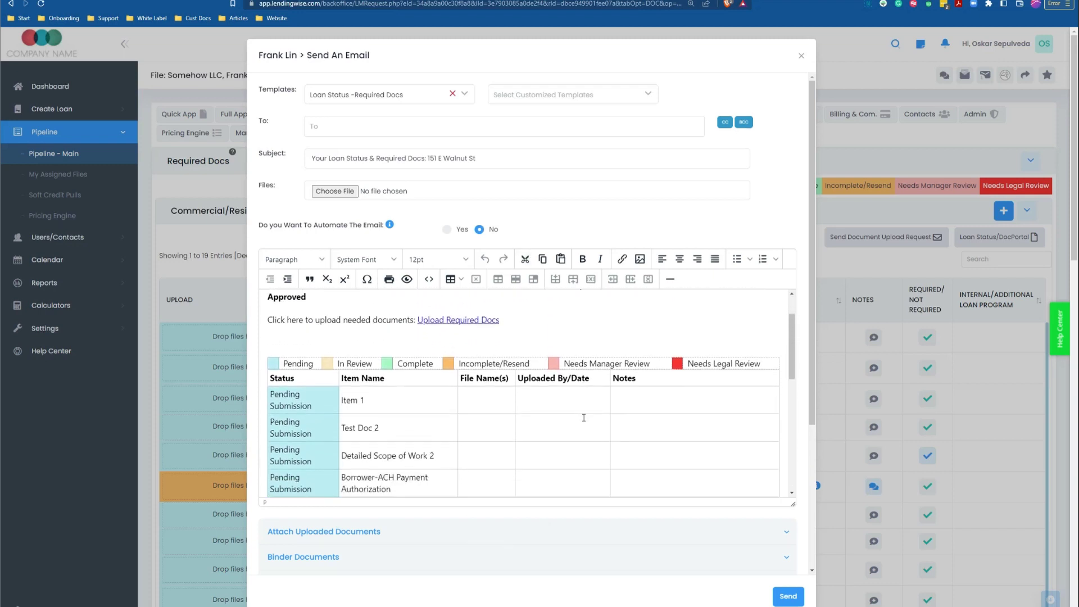
scroll(477, 392, "up", 3)
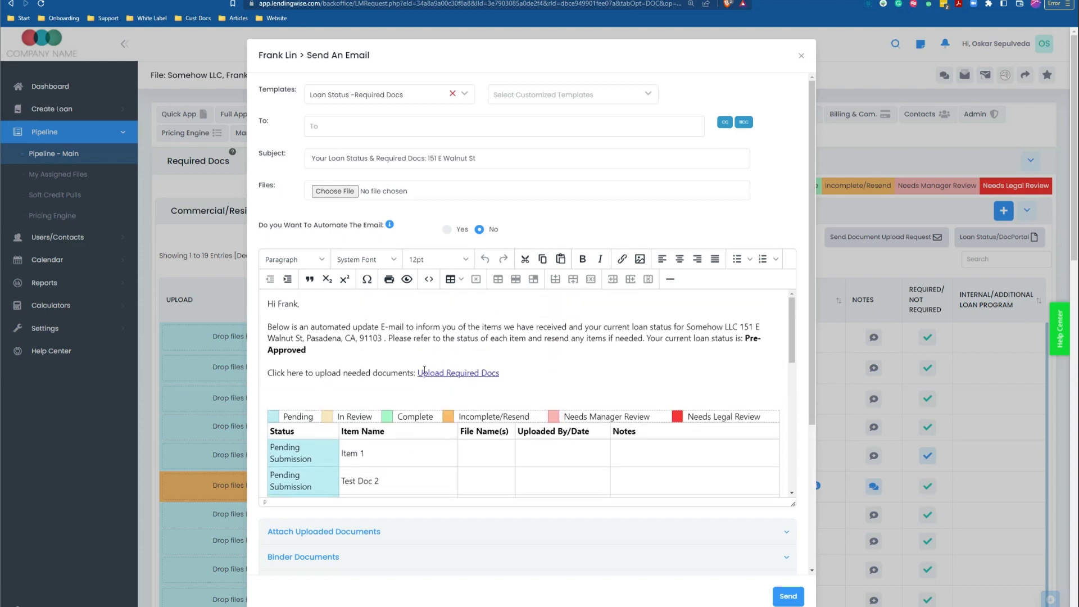
left_click_drag(502, 373, 419, 371)
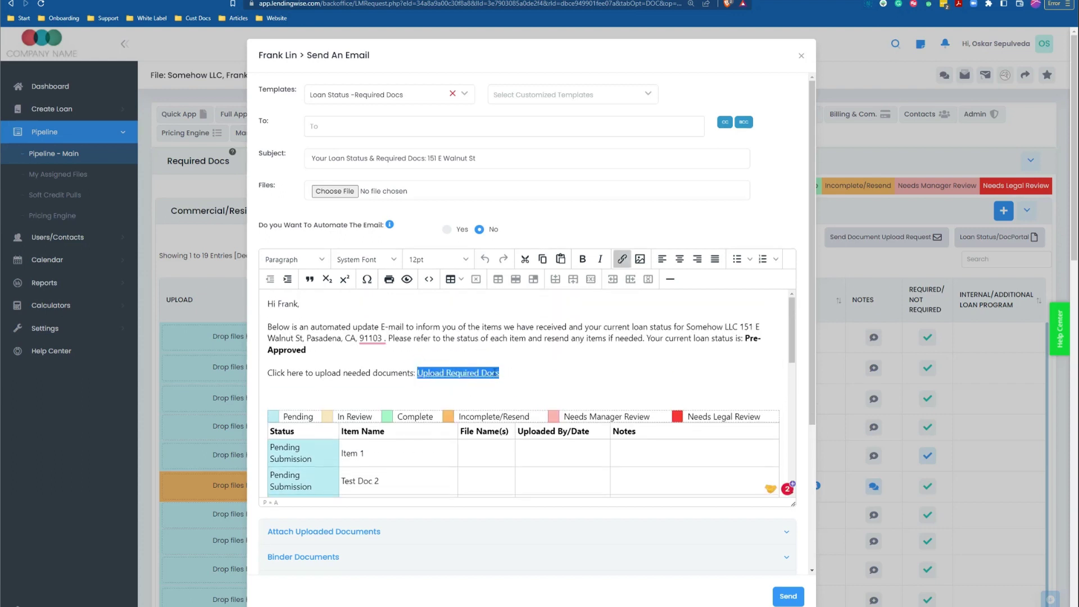
left_click(504, 372)
left_click(532, 373)
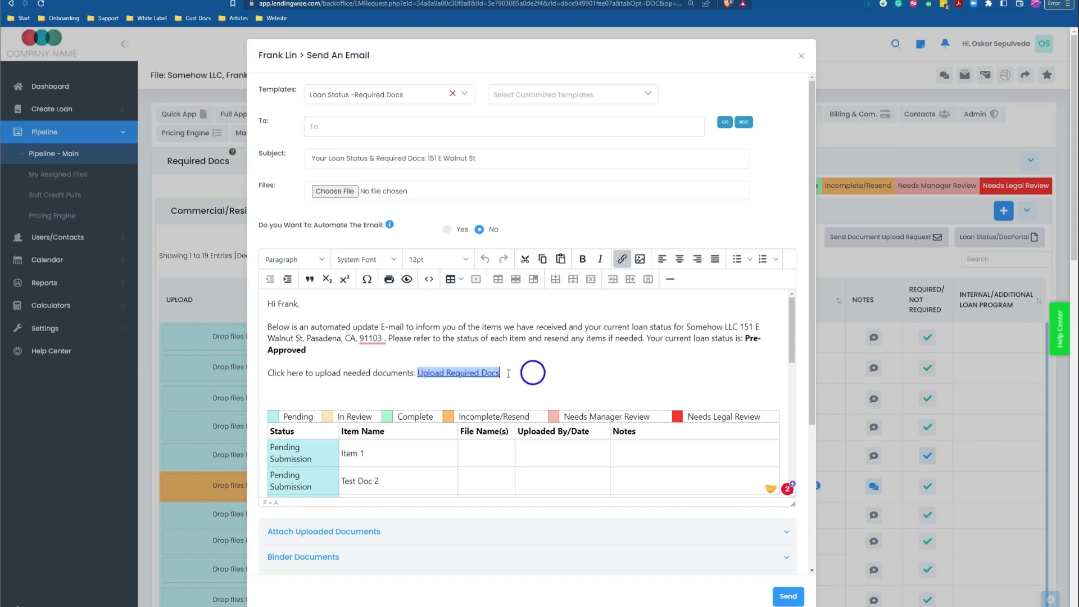
left_click(507, 375)
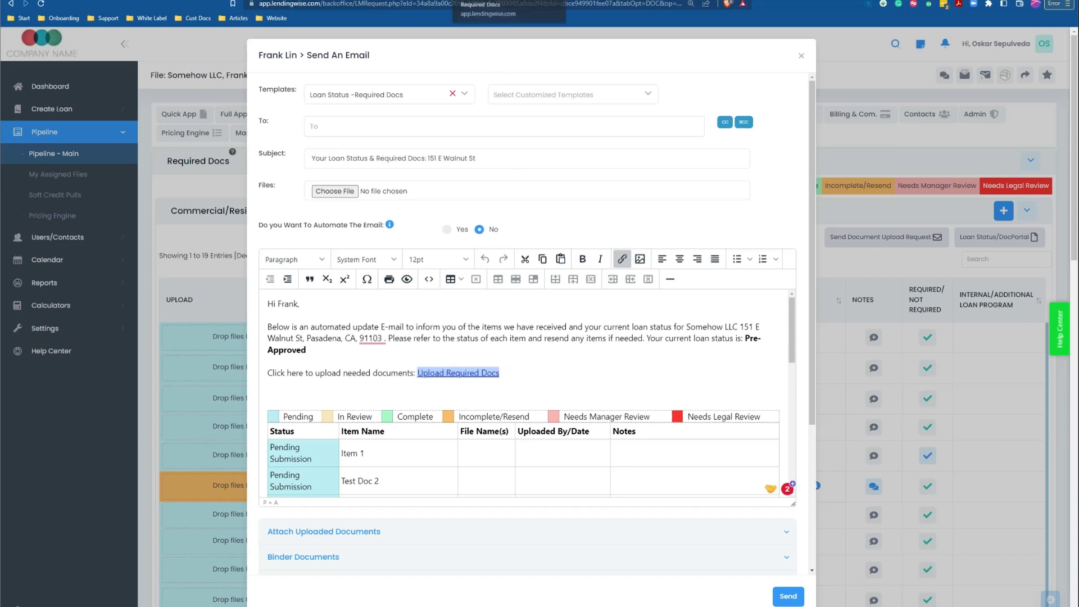
Switch to the borrower's Required Docs upload page and examine its loan status and list of required documents
left_click(488, 1)
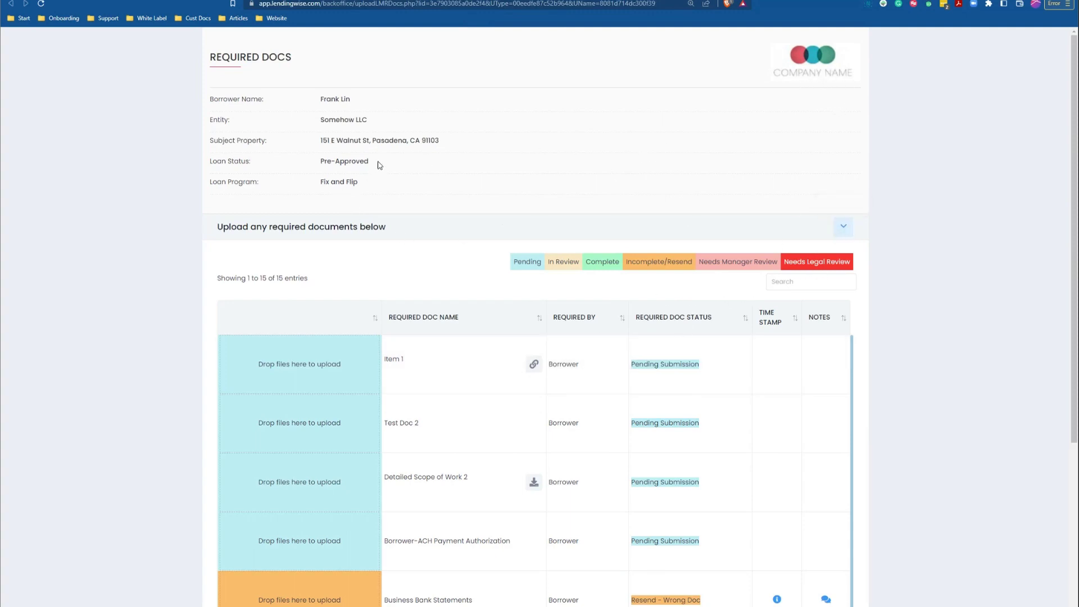
left_click_drag(380, 165, 311, 165)
scroll(753, 239, "down", 2)
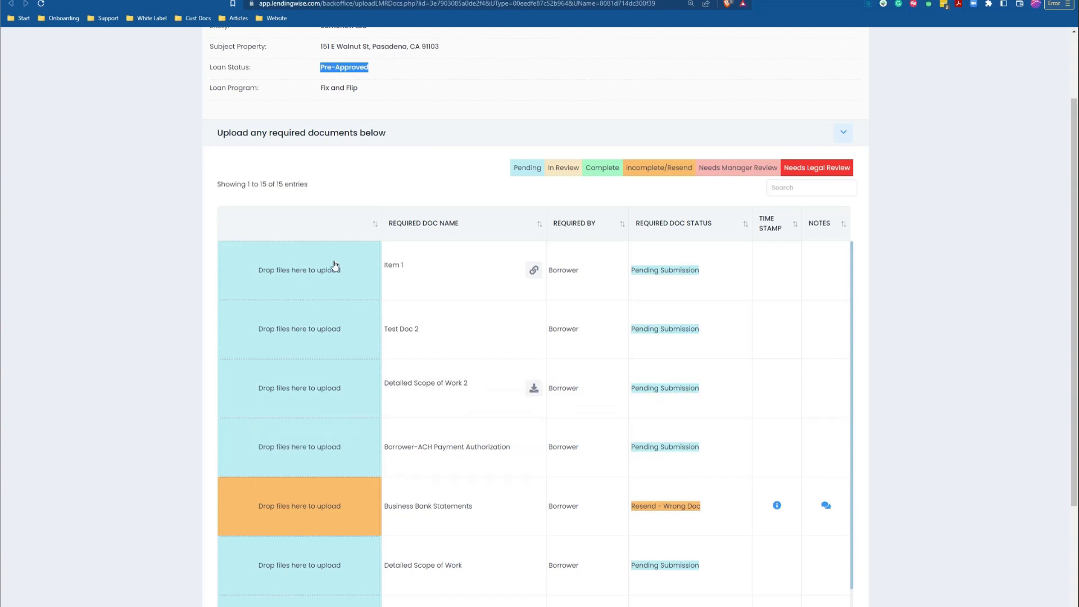
scroll(304, 444, "down", 4)
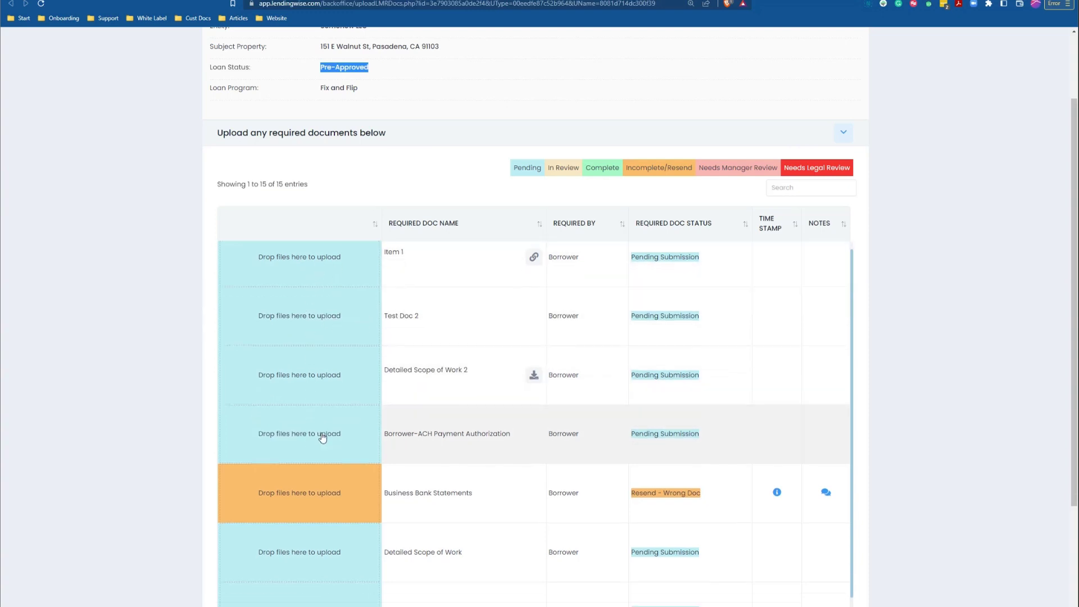
scroll(283, 450, "up", 4)
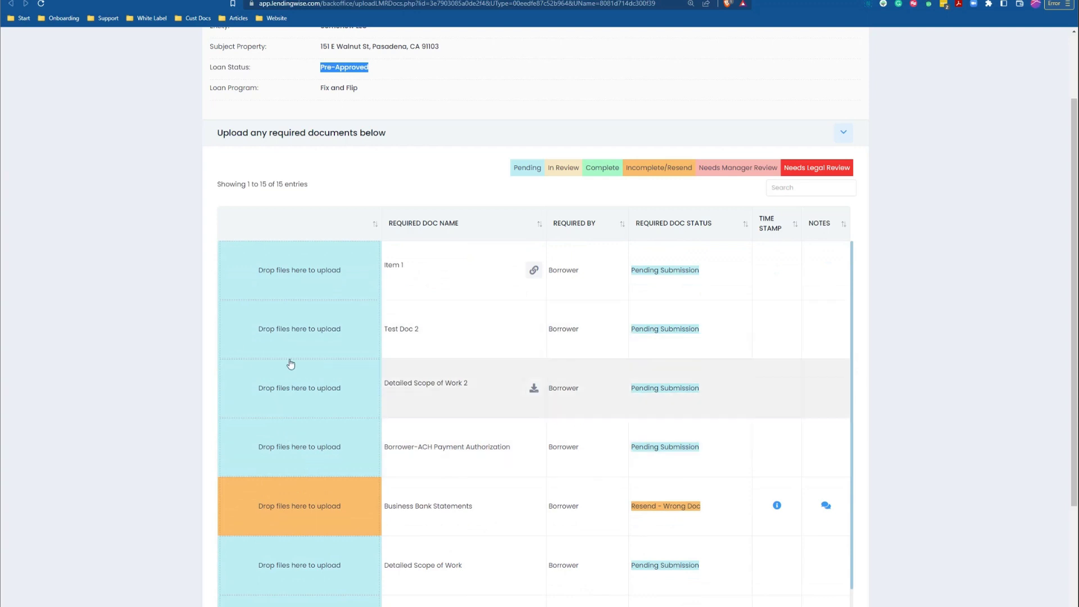
Return to the email draft, review its document status table, and turn on automation for the email
left_click(368, 1)
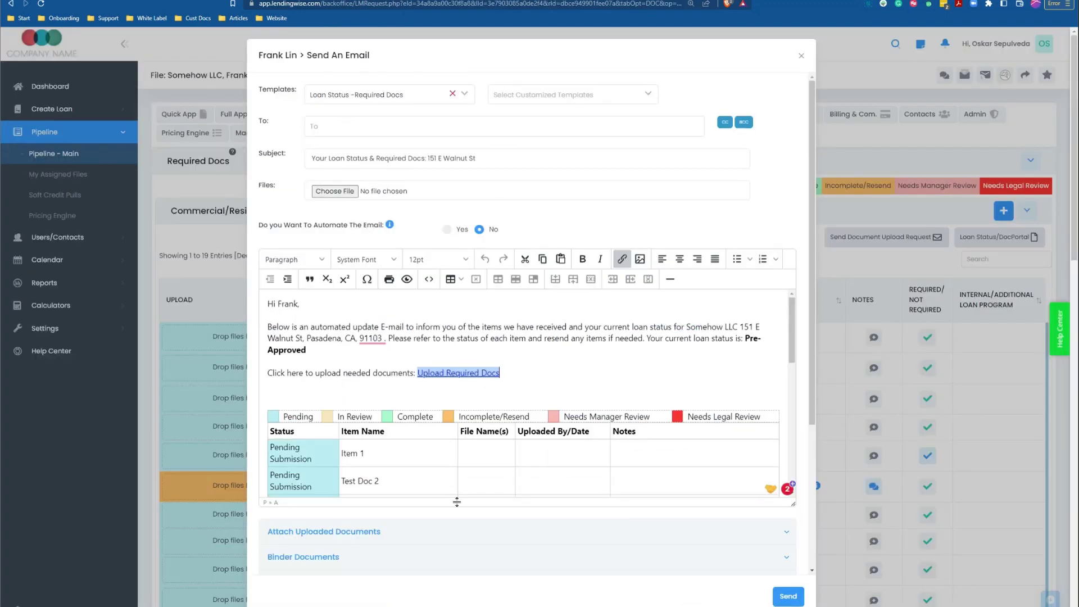
scroll(637, 422, "down", 5)
scroll(637, 422, "up", 3)
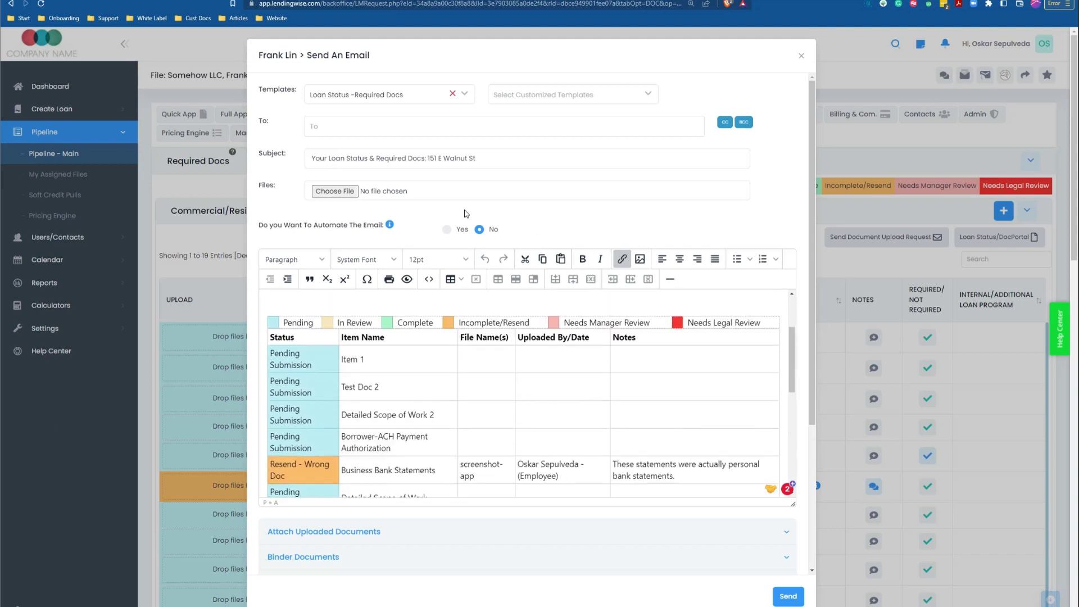
left_click_drag(260, 226, 383, 225)
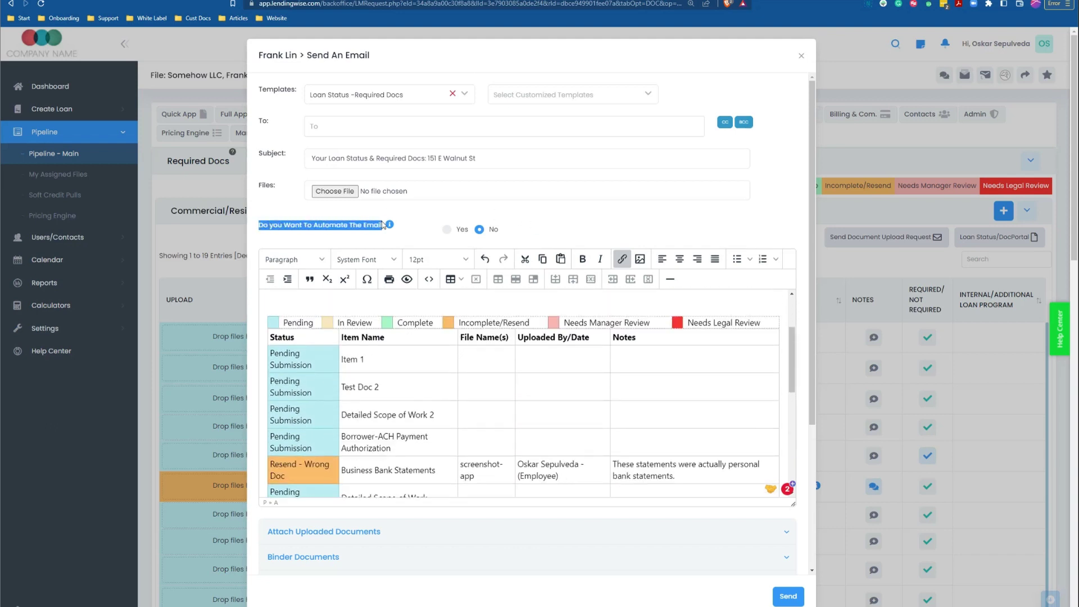
left_click(264, 226)
left_click_drag(260, 226, 386, 225)
left_click(443, 226)
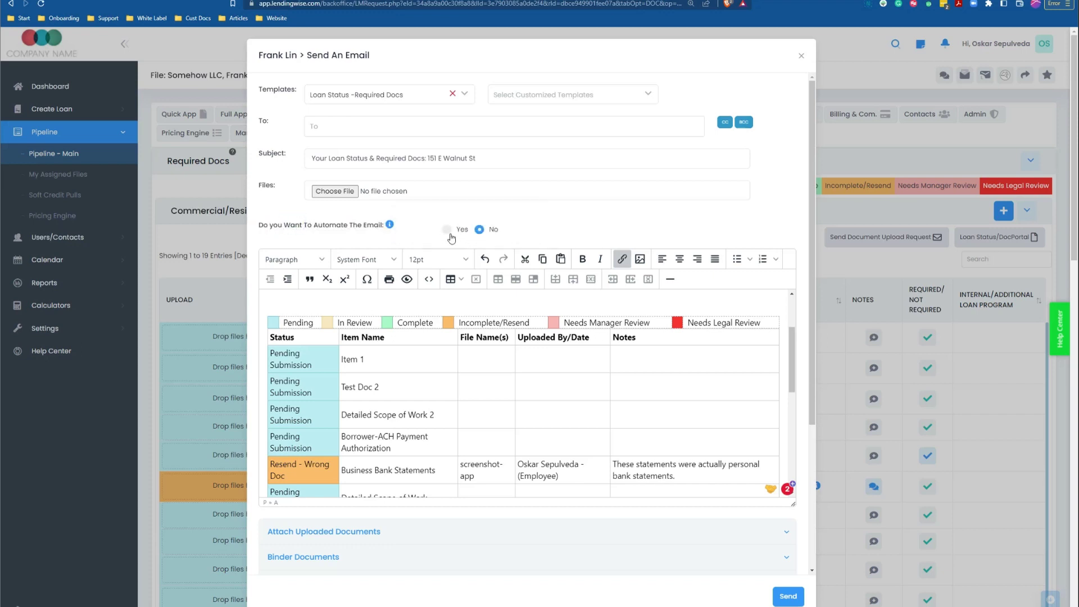
left_click(447, 230)
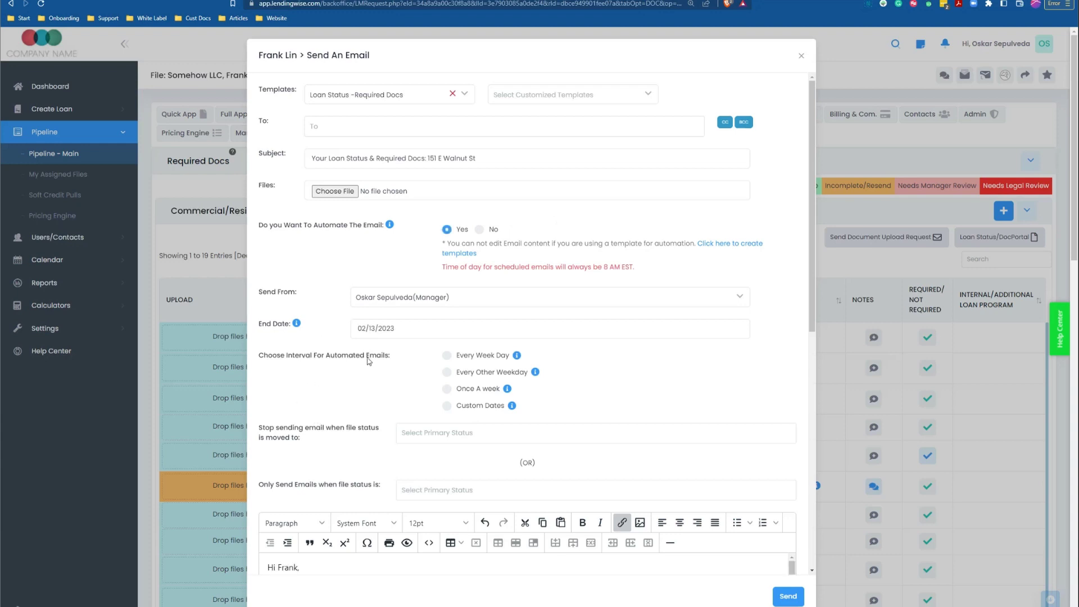
Review the automation interval and file status conditions alongside the message, and close the email without sending
scroll(360, 364, "down", 3)
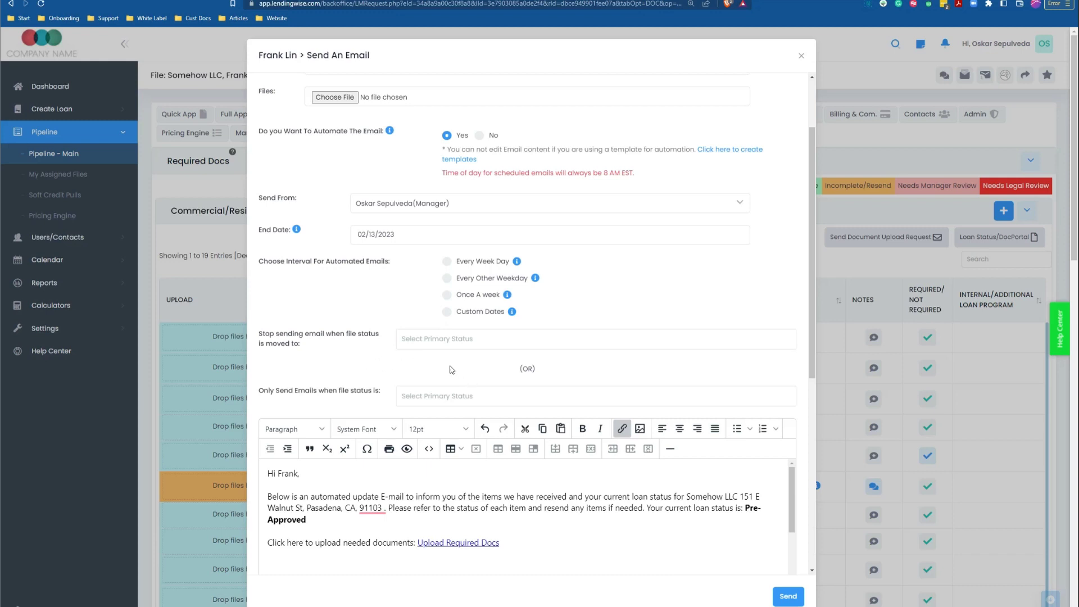
scroll(412, 513, "down", 2)
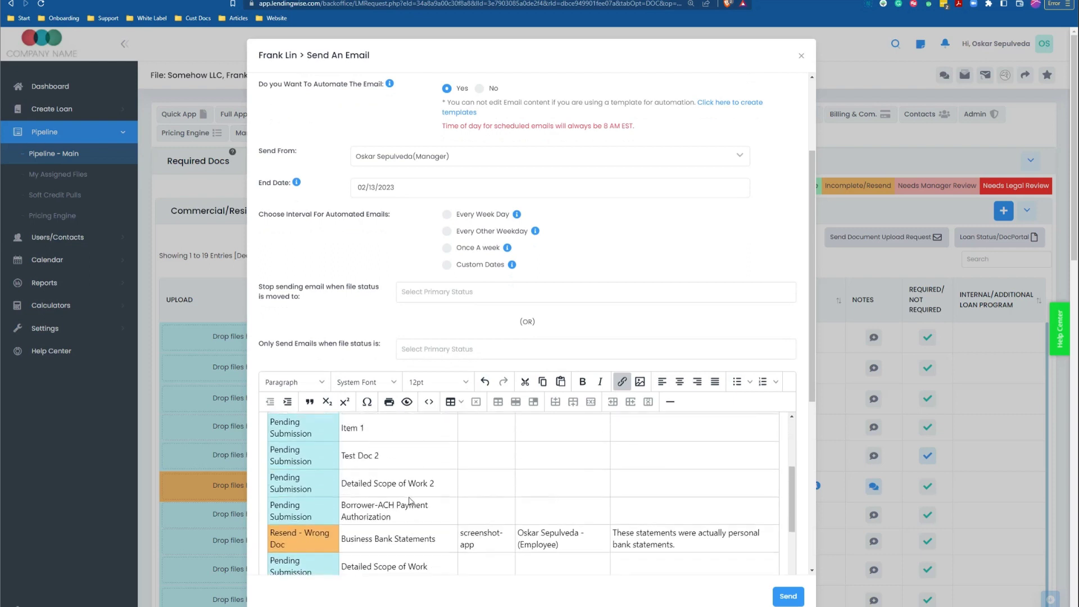
scroll(413, 506, "up", 3)
scroll(416, 495, "down", 2)
scroll(416, 494, "up", 2)
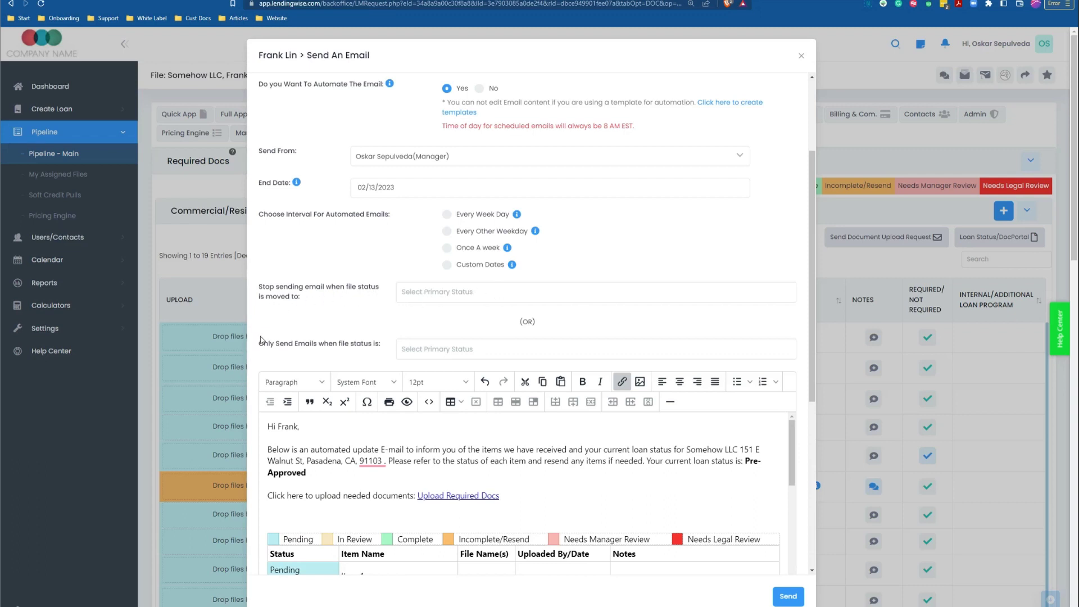
left_click_drag(260, 345, 407, 351)
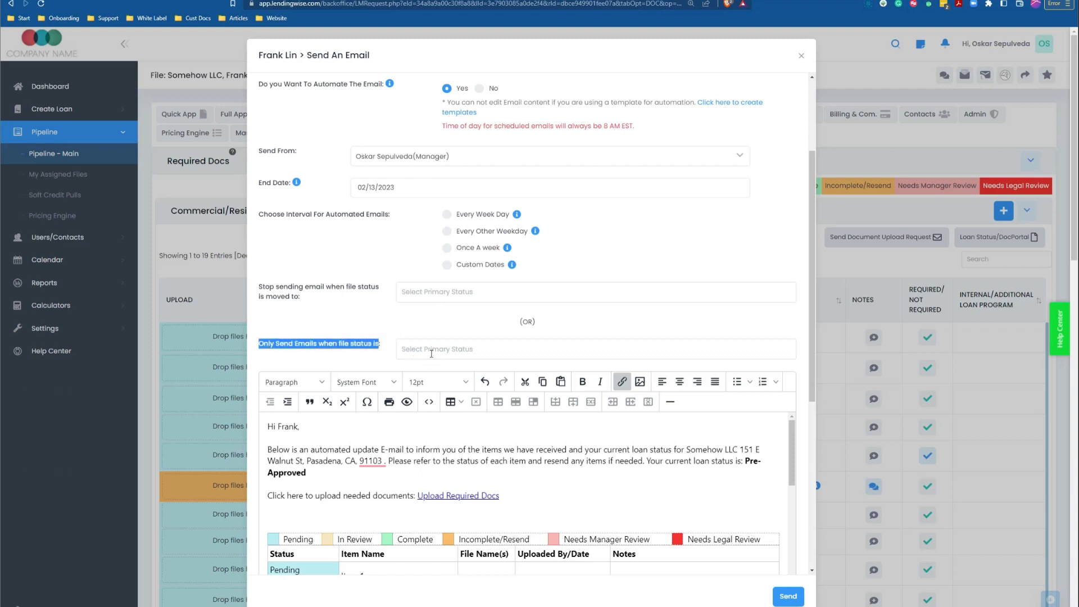
left_click(615, 329)
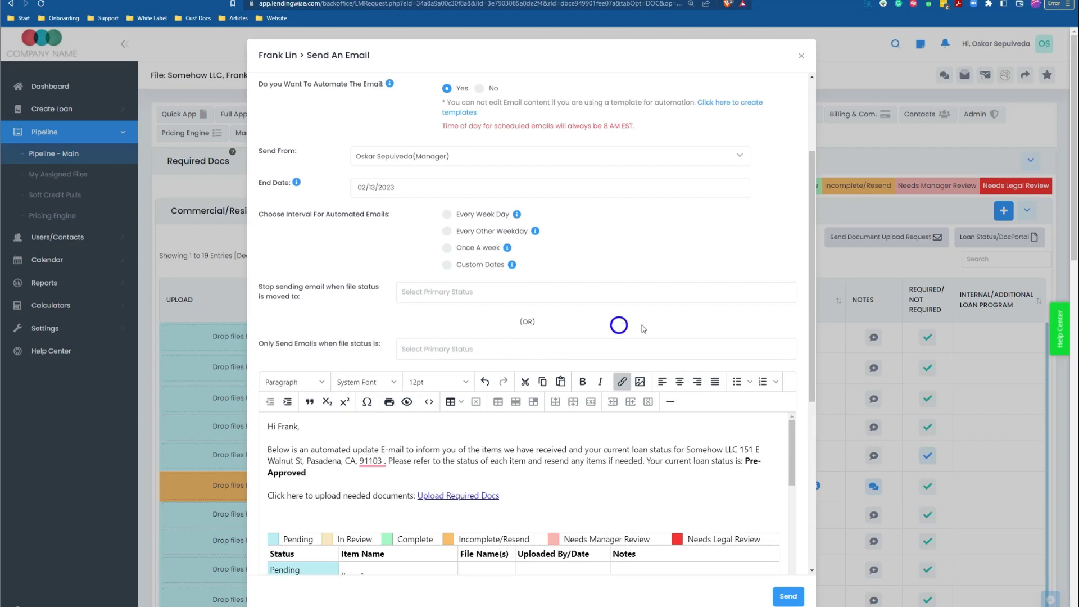
left_click(801, 56)
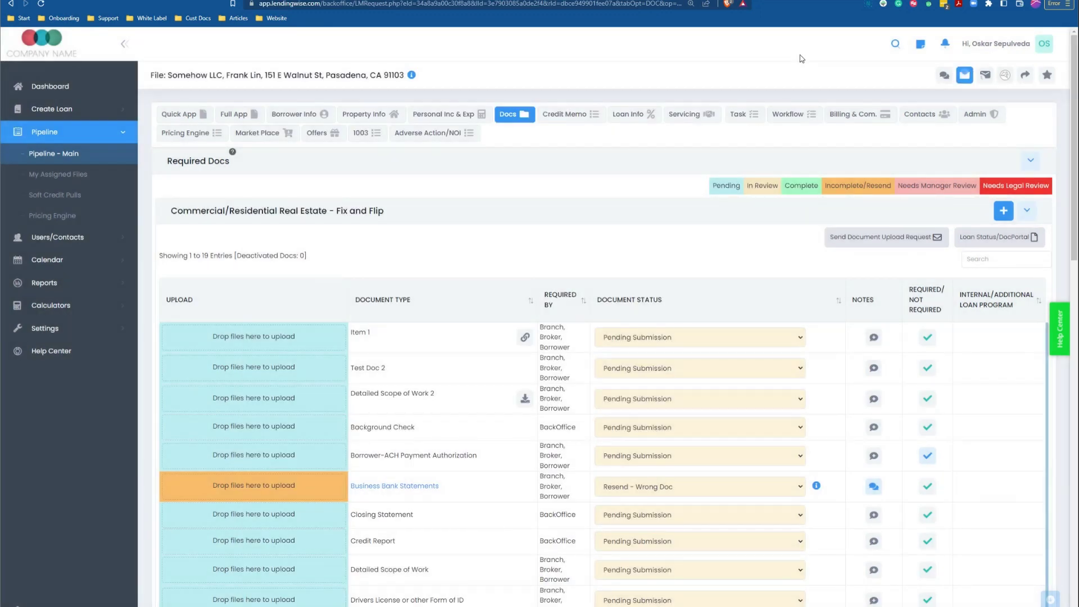